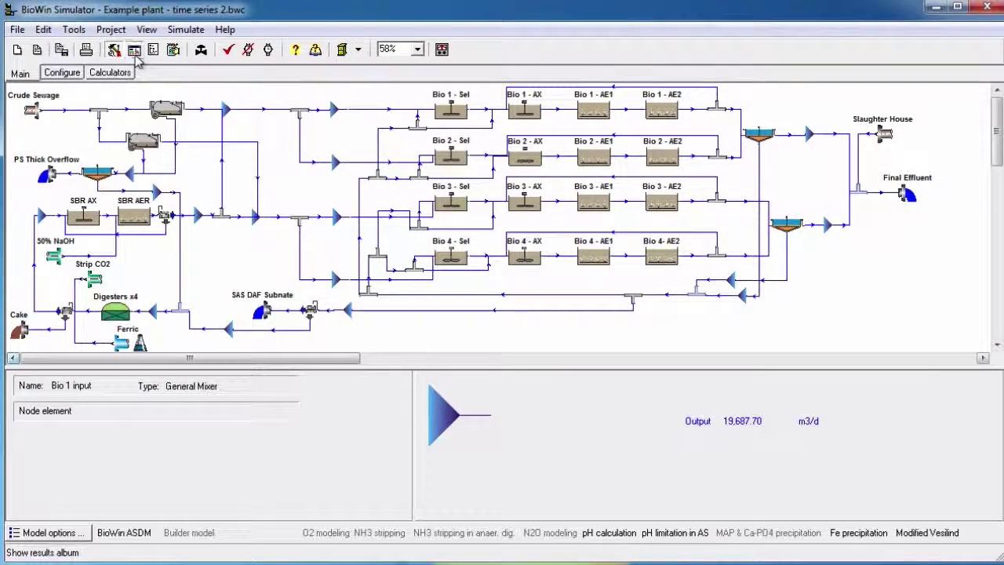
Step: Open the results Album to show the Bioreactor 2 simulated MLSS and MLVSS chart
click(134, 49)
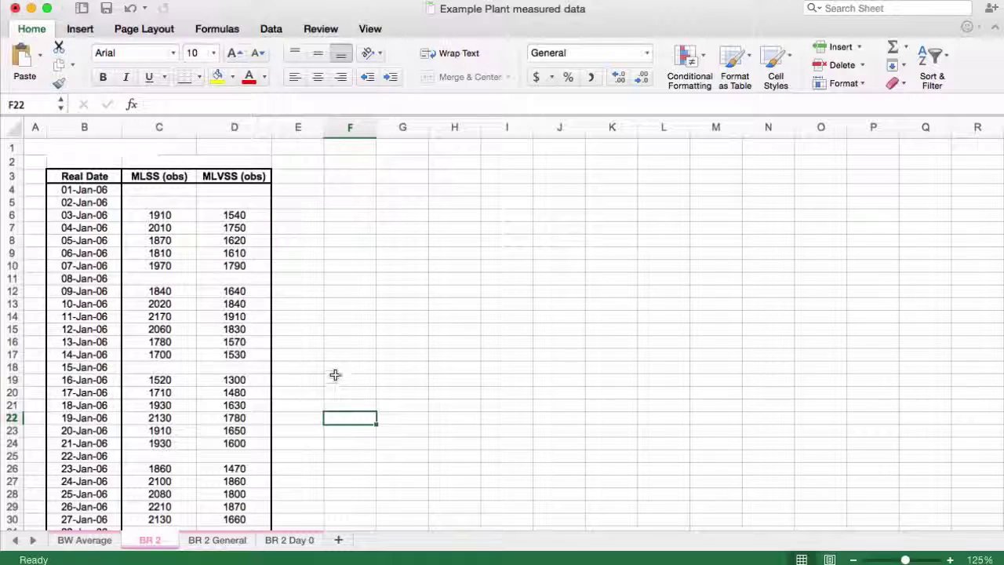
Step: Review the MLSS (obs), MLVSS (obs) and Real Date columns on the BR 2 sheet
click(170, 129)
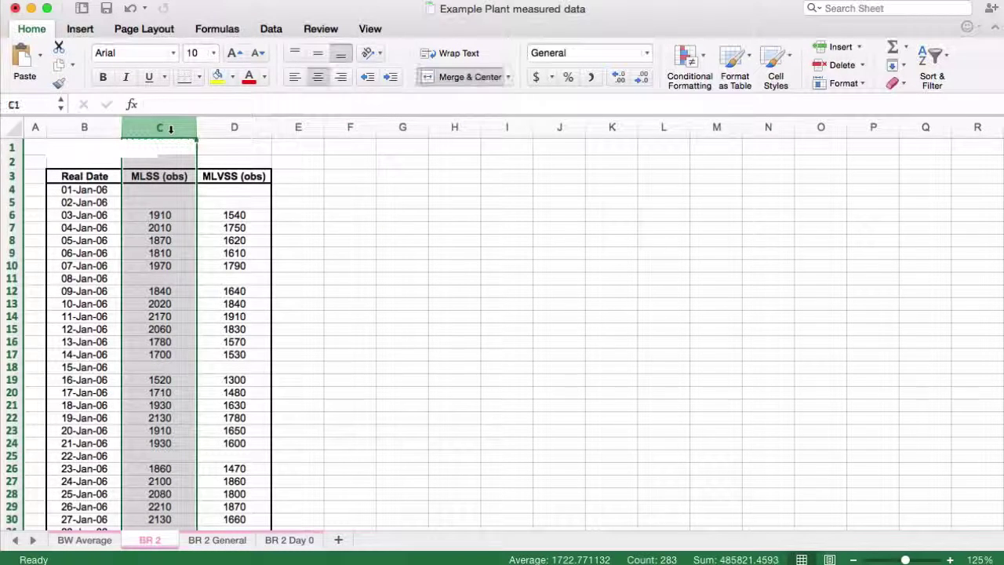
click(232, 129)
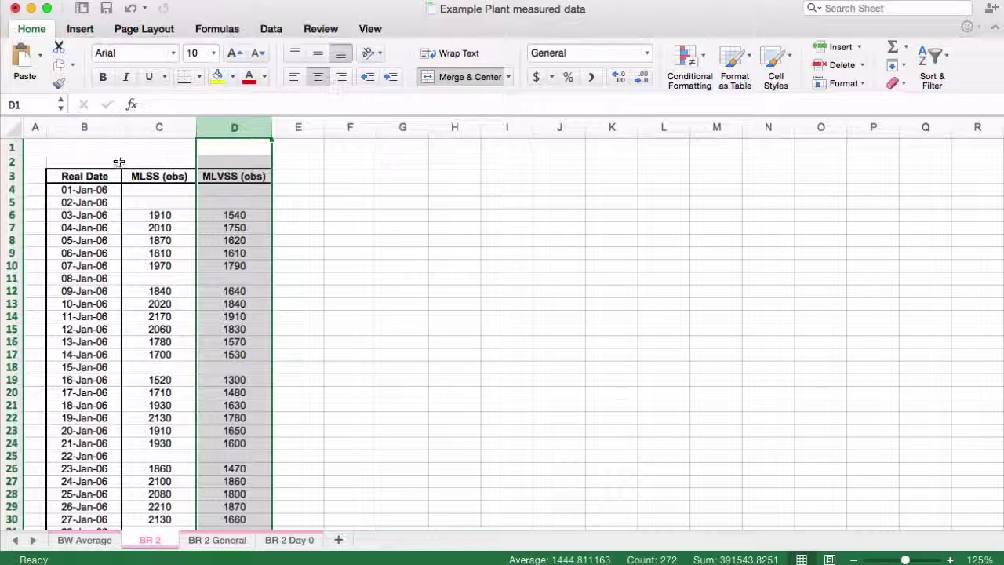
click(85, 128)
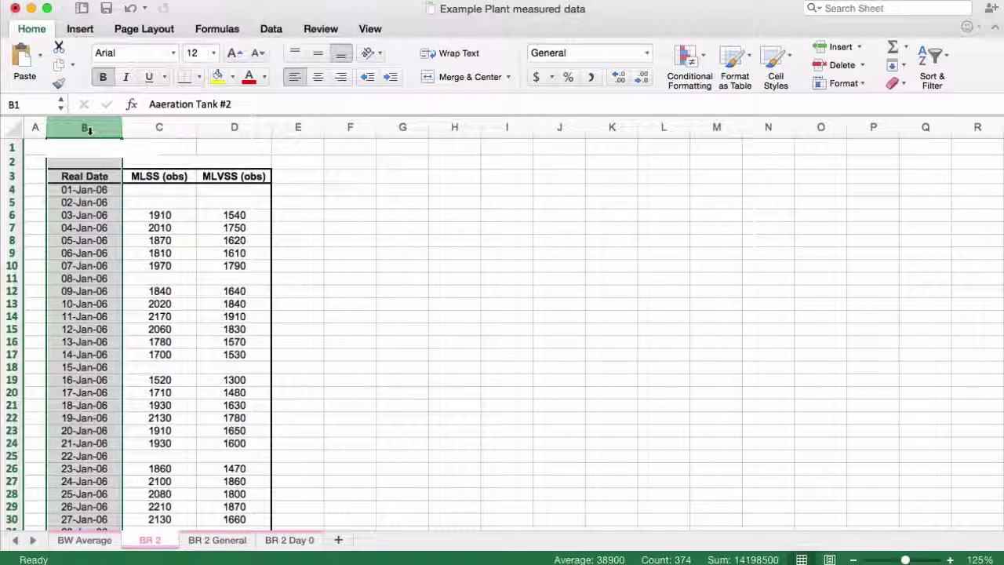
drag(88, 130, 159, 128)
Step: Insert an empty column C before the MLSS (obs) column
click(160, 128)
right_click(160, 128)
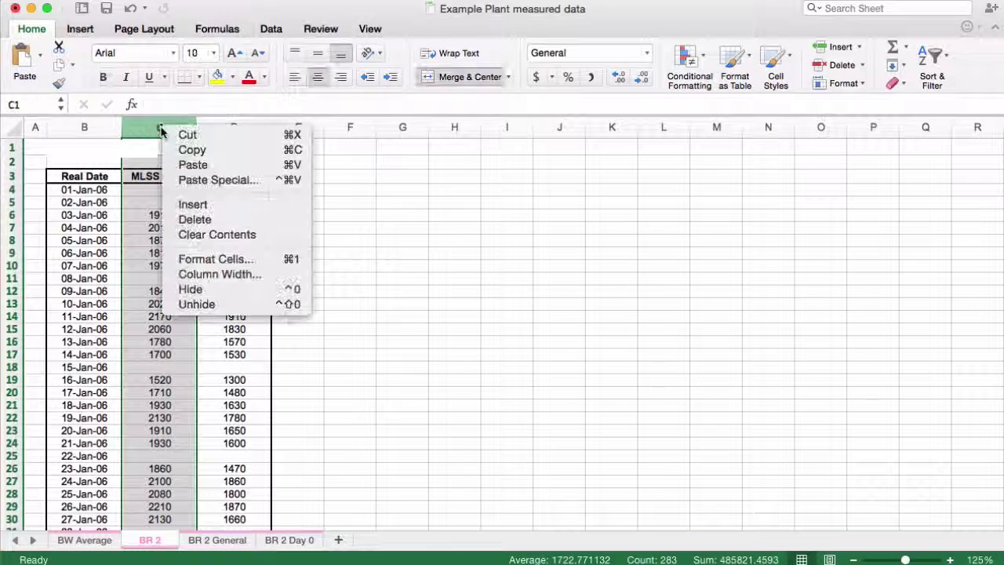
click(212, 207)
click(201, 206)
Step: Copy the Real Date values into column C, headed 'Numerical Date' and widened to fit
drag(85, 176, 88, 435)
right_click(88, 435)
click(109, 455)
scroll(163, 287, up, 20)
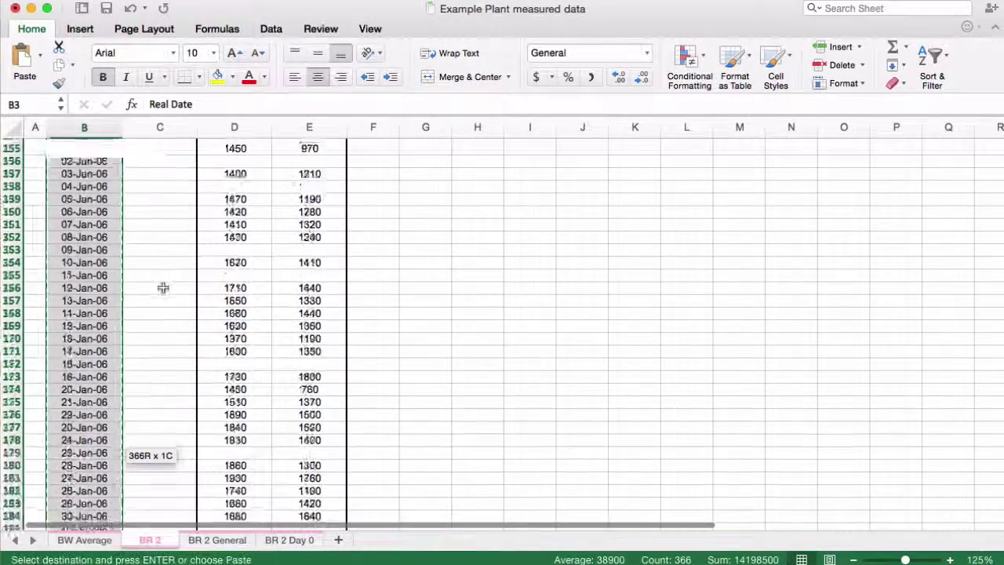
click(159, 176)
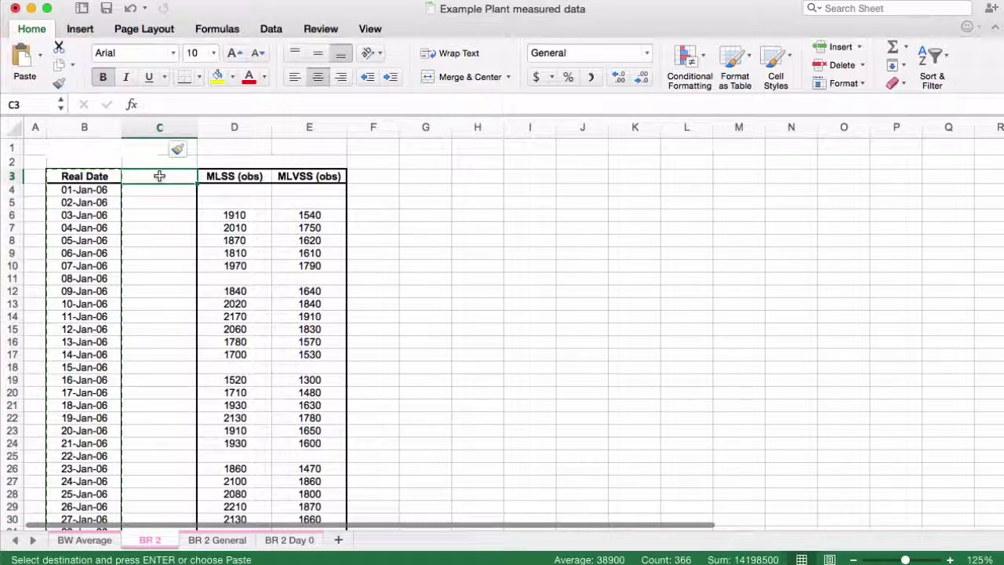
right_click(160, 176)
click(191, 213)
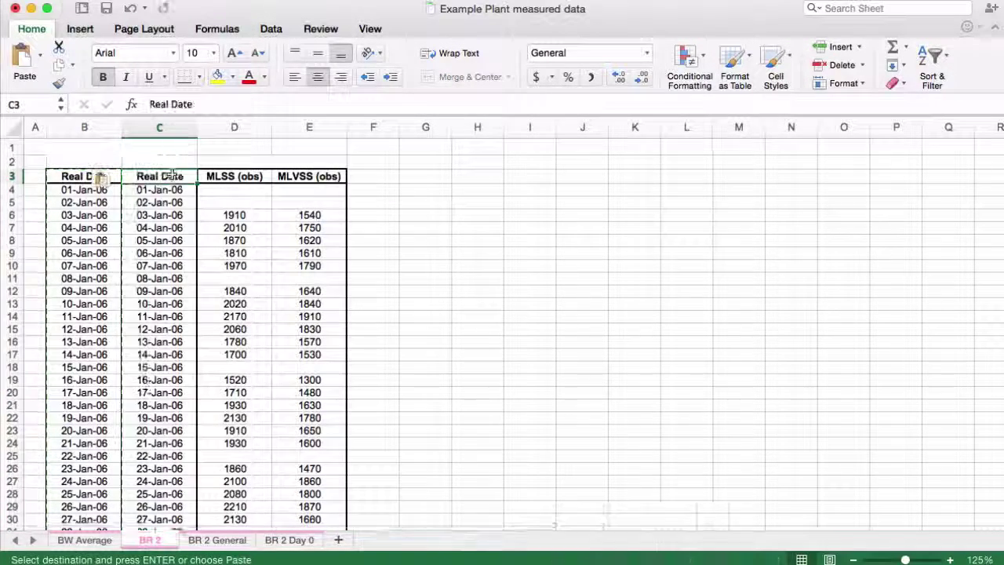
text(Numeric)
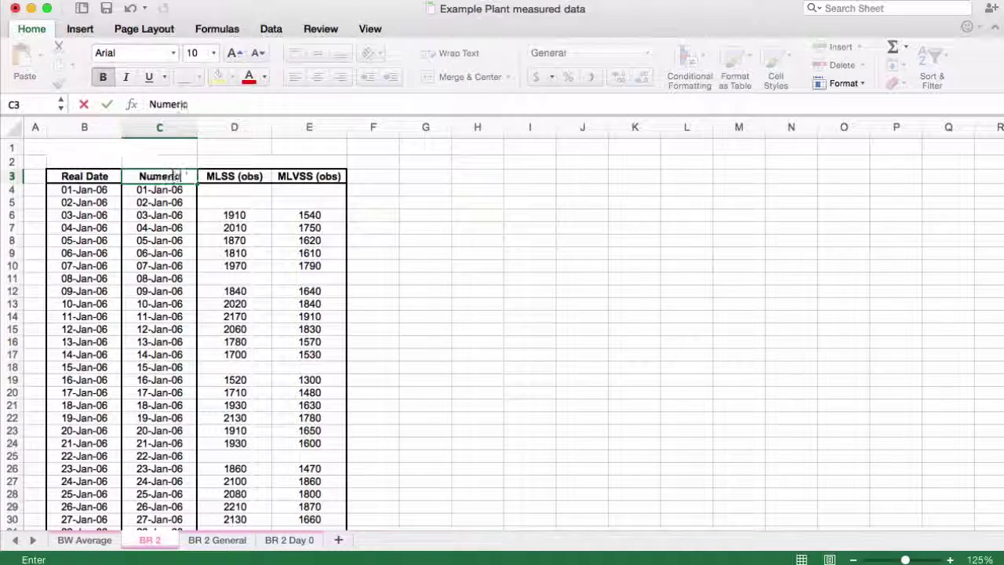
text(al Date)
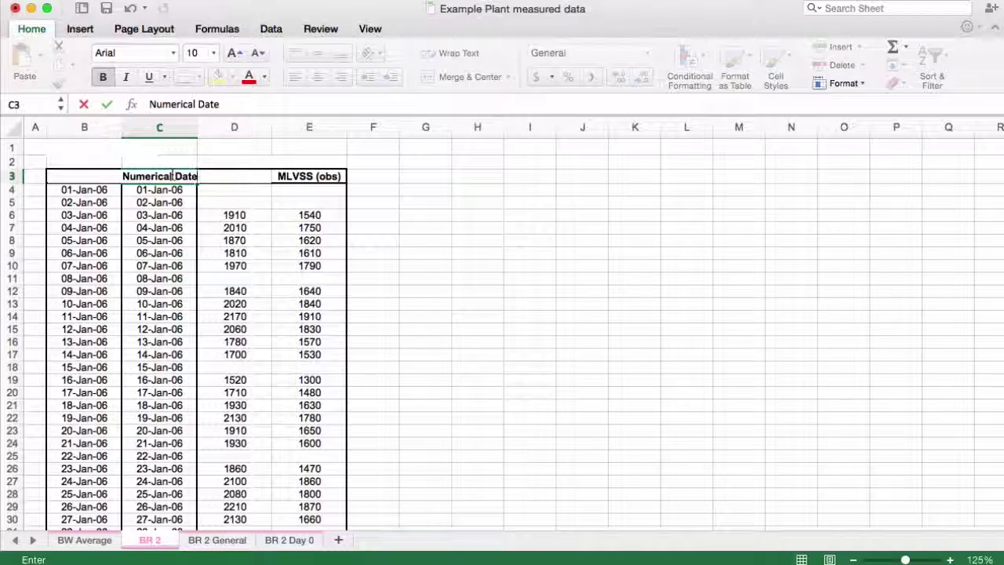
click(181, 201)
drag(198, 134, 202, 134)
Step: Format the Numerical Date column as General, showing serial dates from 38718
drag(185, 227, 163, 191)
click(162, 127)
right_click(174, 133)
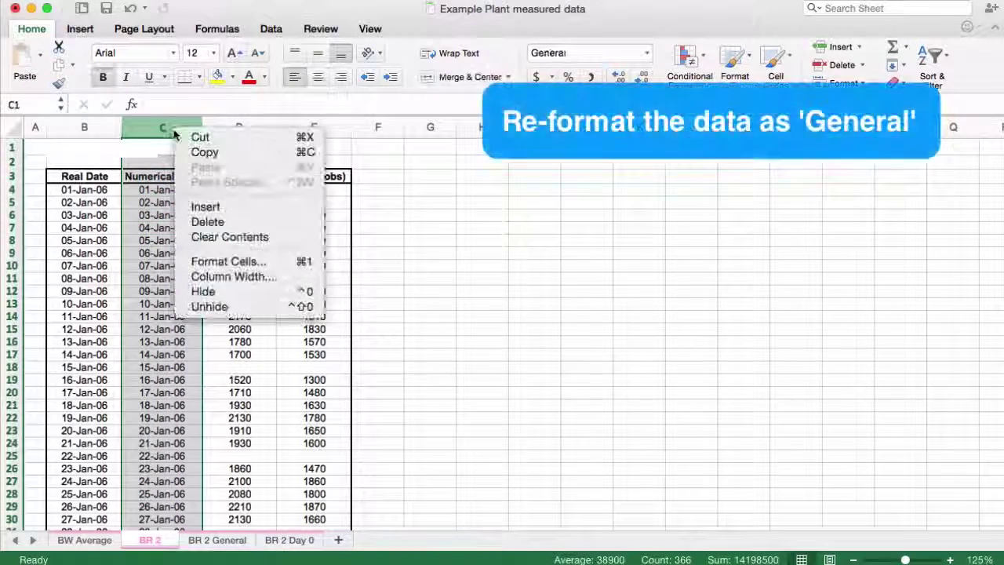
click(209, 262)
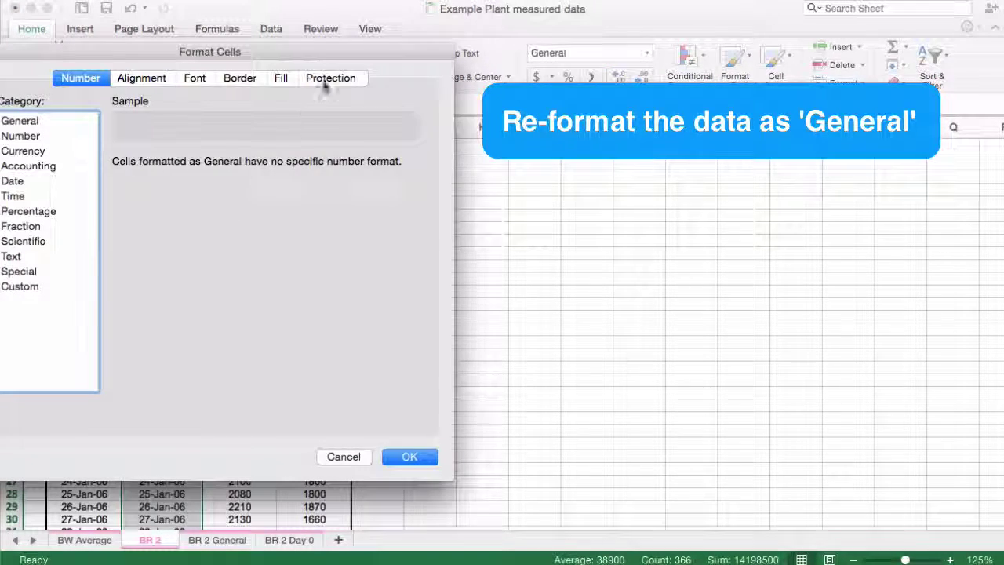
drag(320, 53, 442, 67)
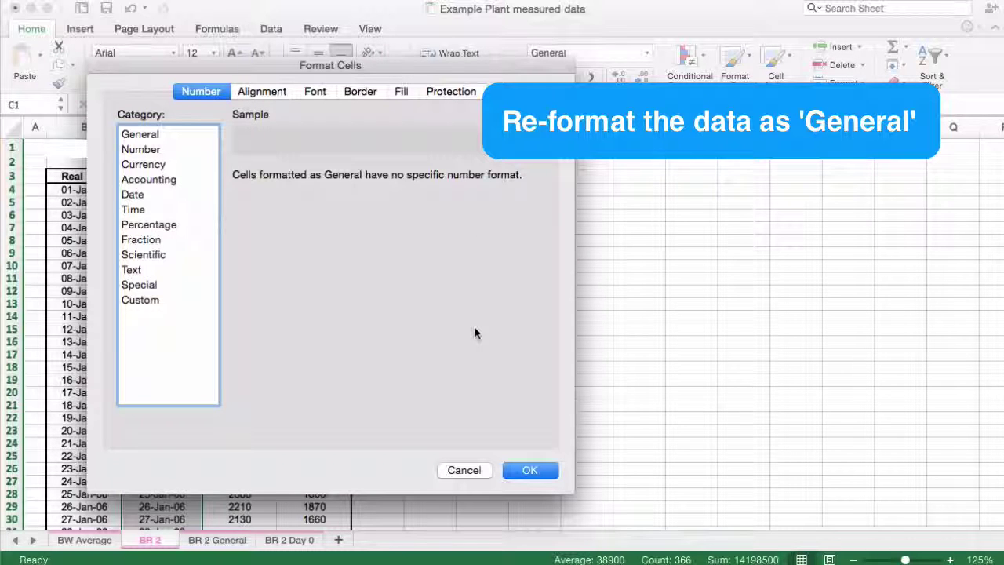
click(157, 136)
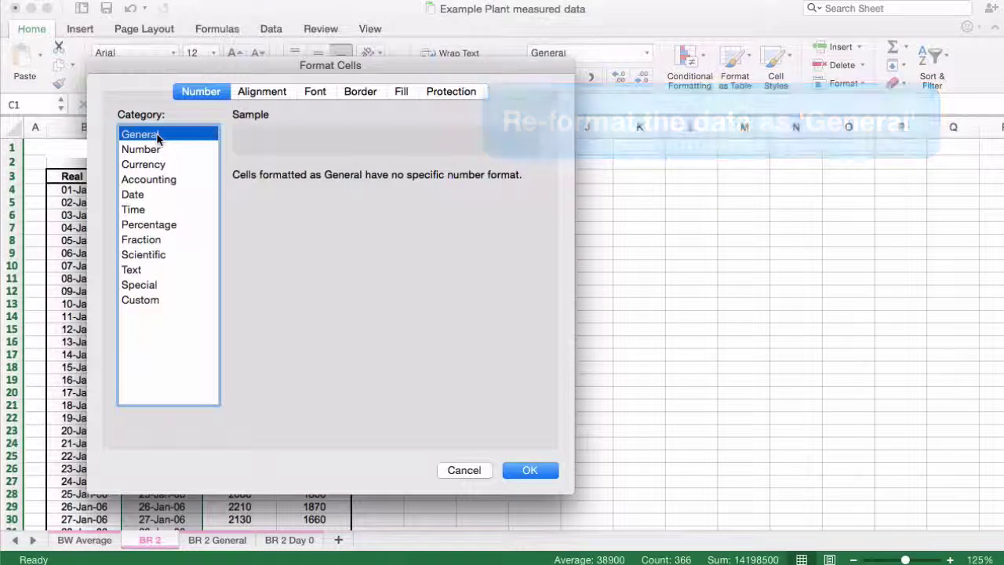
key(Return)
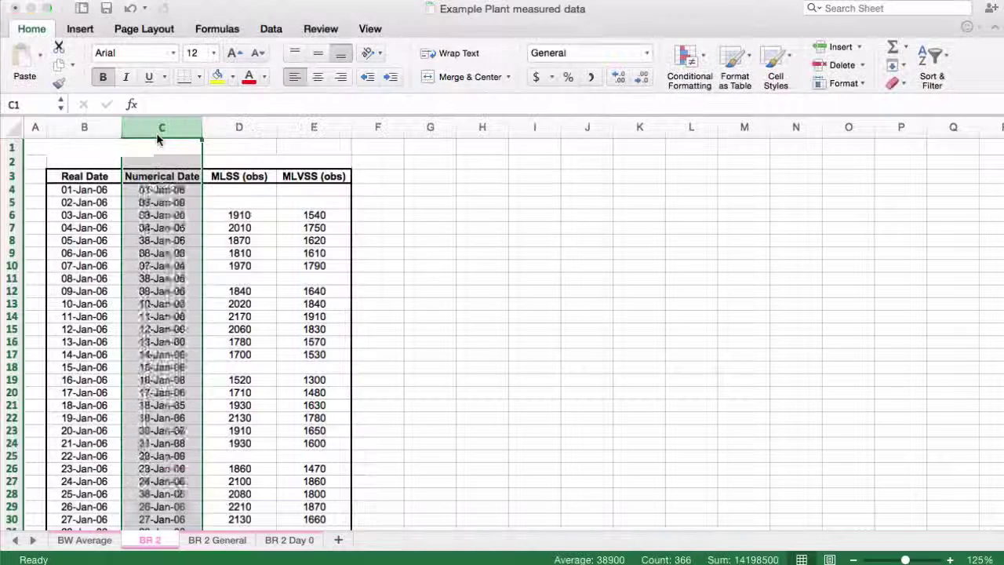
click(188, 214)
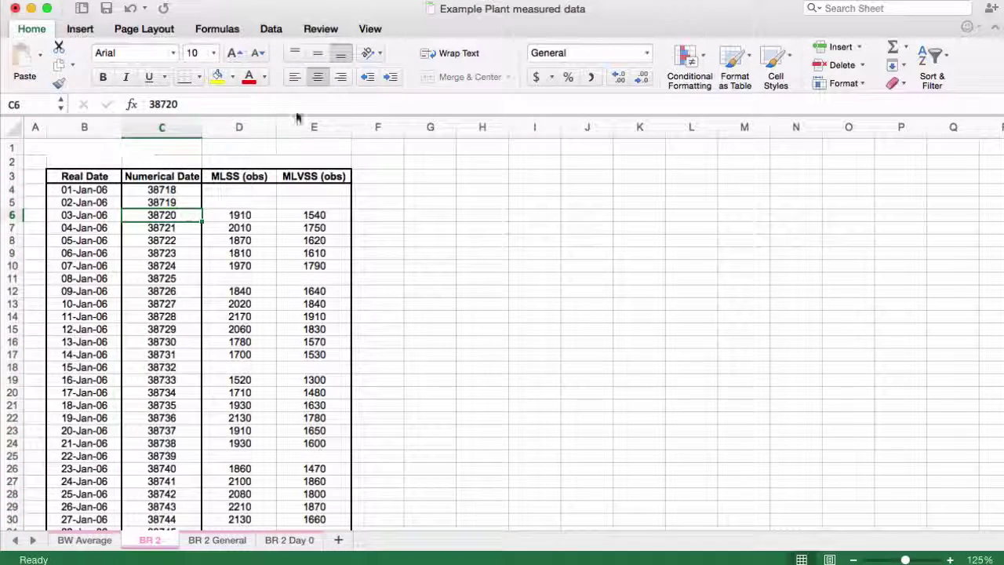
Step: Insert a new column D headed 'Relative Date' before MLSS (obs)
click(239, 127)
right_click(243, 125)
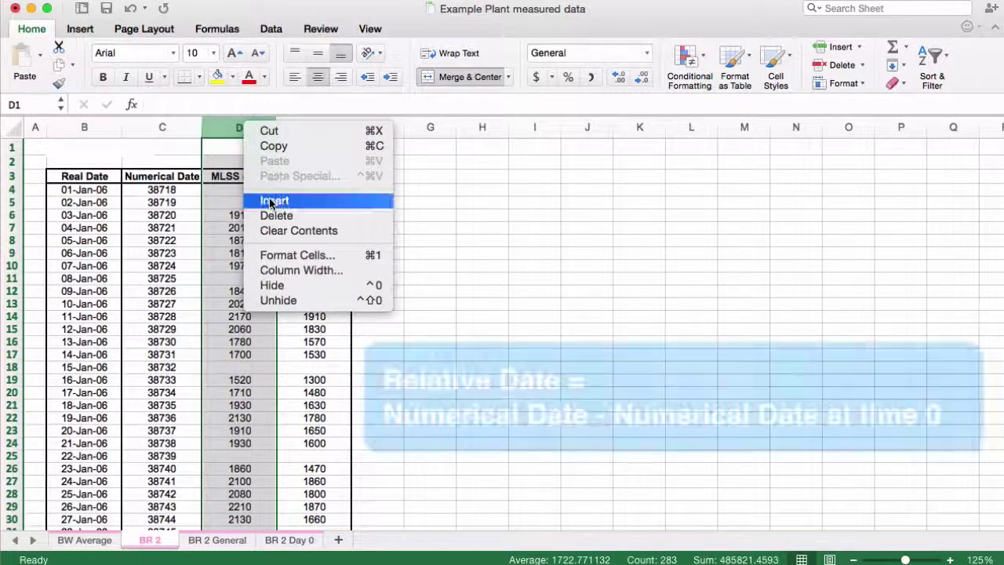
click(274, 201)
click(259, 179)
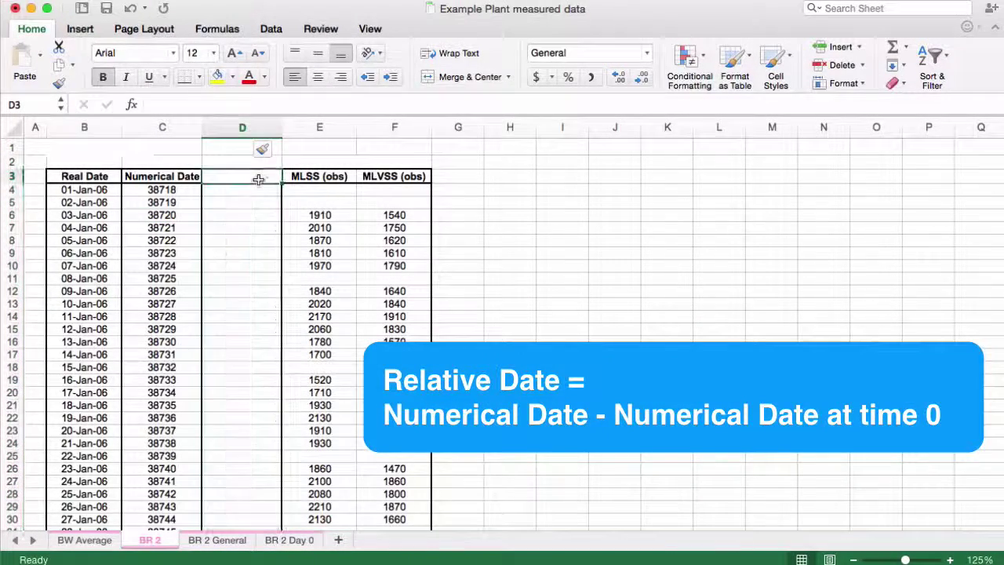
text(Relatie)
key(BackSpace)
text(ve Date)
key(Return)
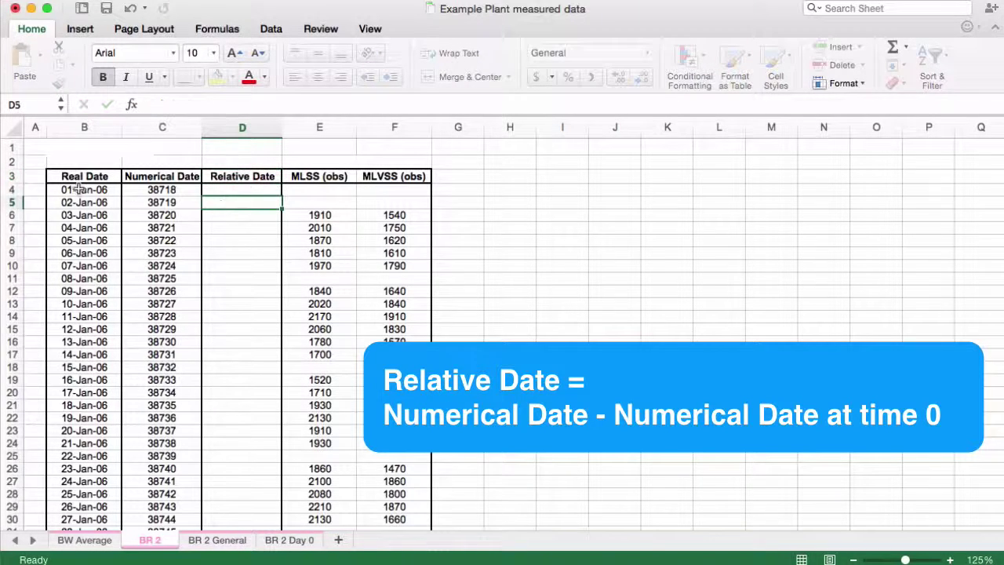
Step: Enter =C4-$C$4 in D4 and fill it down the whole column
text(=)
scroll(352, 204, down, 1)
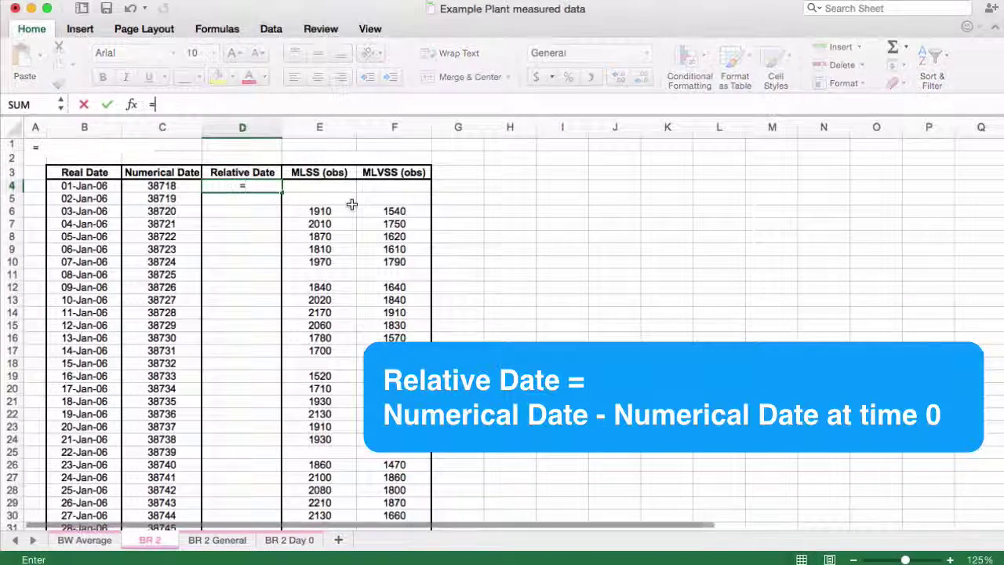
click(182, 185)
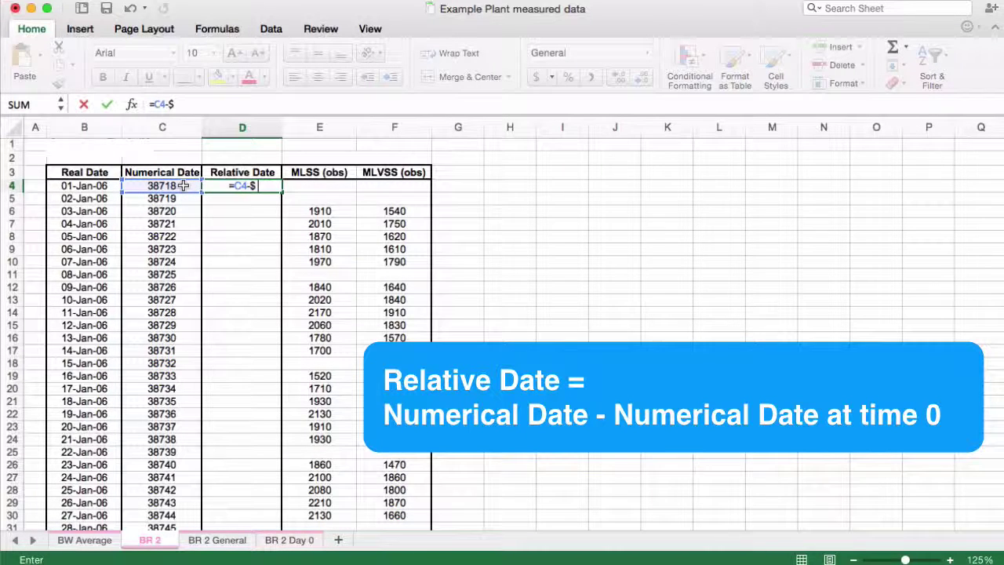
text(-$C$4)
key(Return)
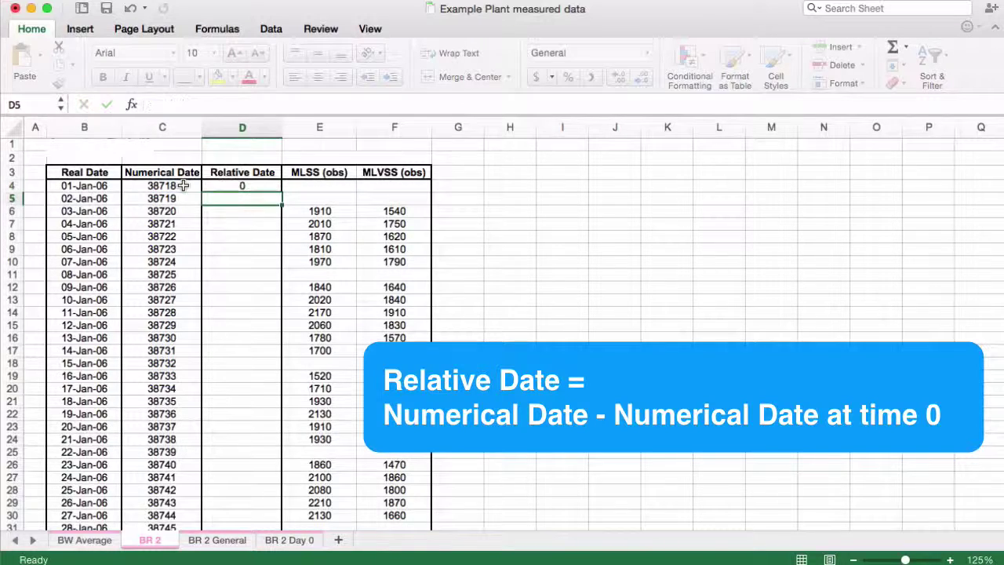
scroll(230, 190, up, 1)
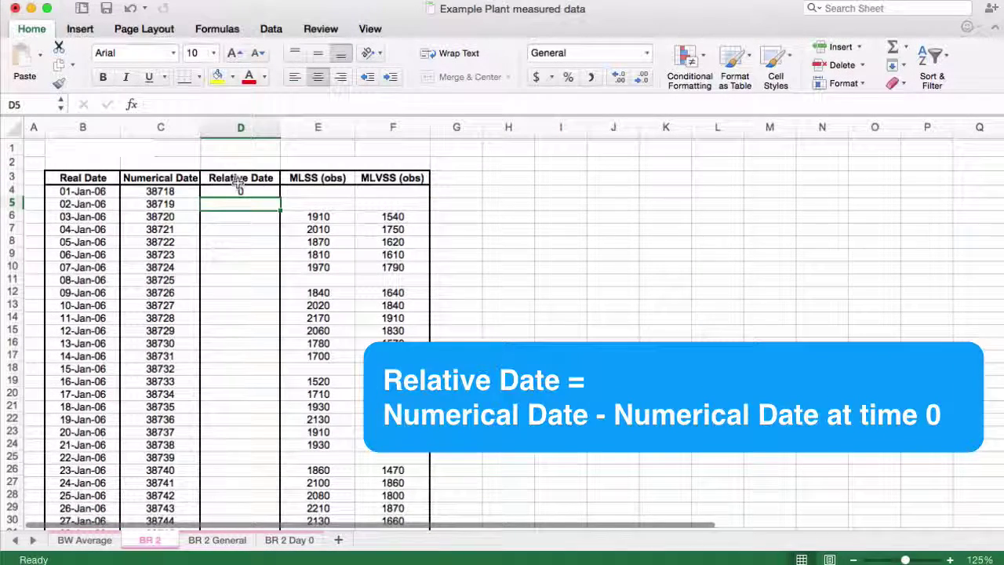
click(239, 188)
double_click(280, 197)
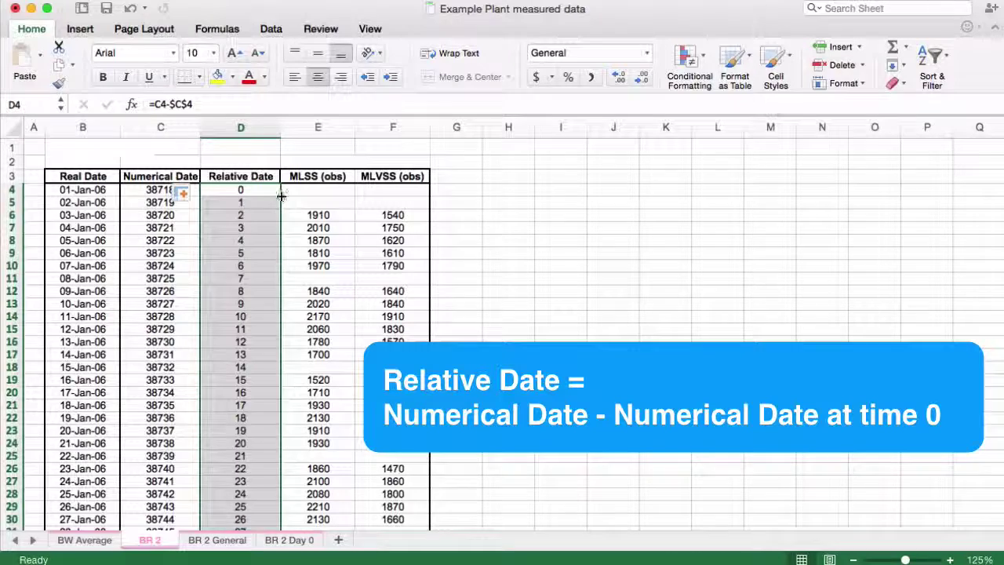
Step: Check the filled formulas in cells D5 and D6 without changing them
click(267, 202)
double_click(267, 202)
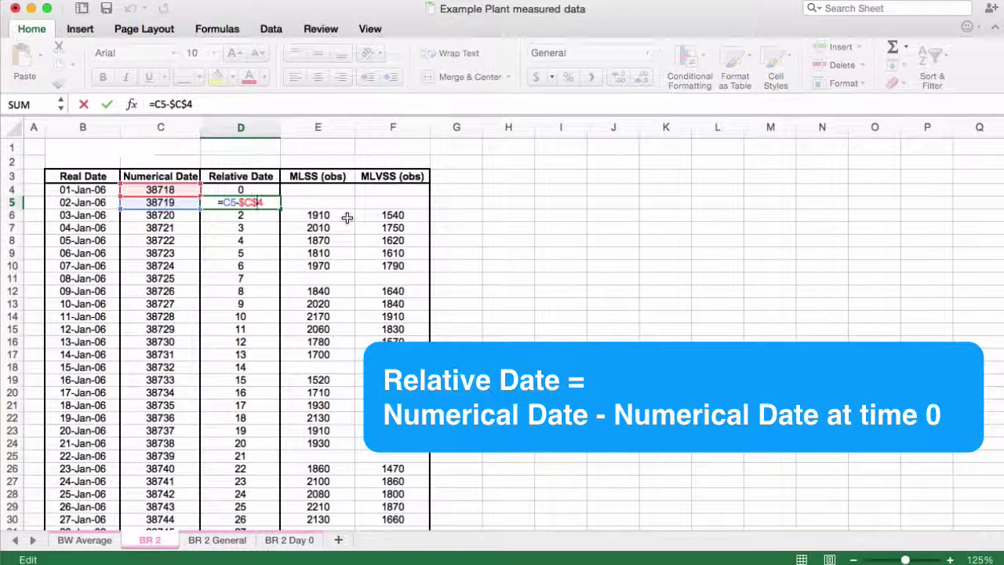
click(269, 215)
double_click(268, 214)
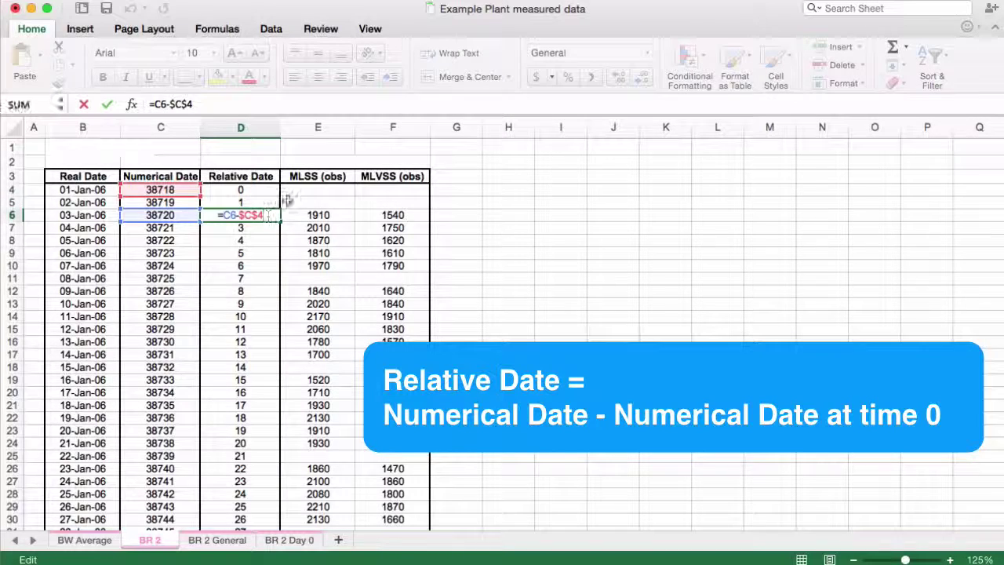
key(Escape)
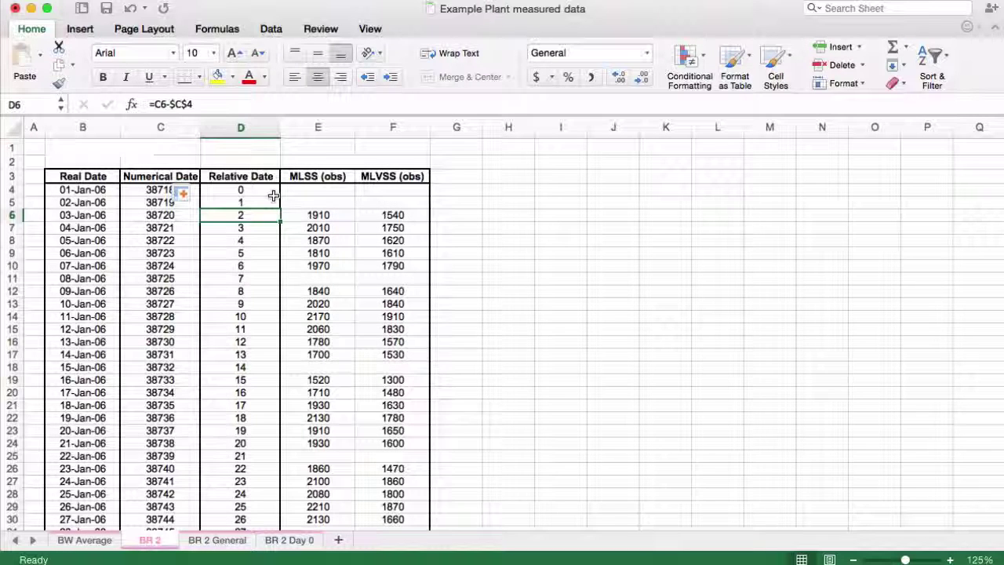
Step: Copy the Relative Date, MLSS (obs) and MLVSS (obs) columns with headings to the data's end
drag(263, 178, 396, 291)
key(super+shift+Down)
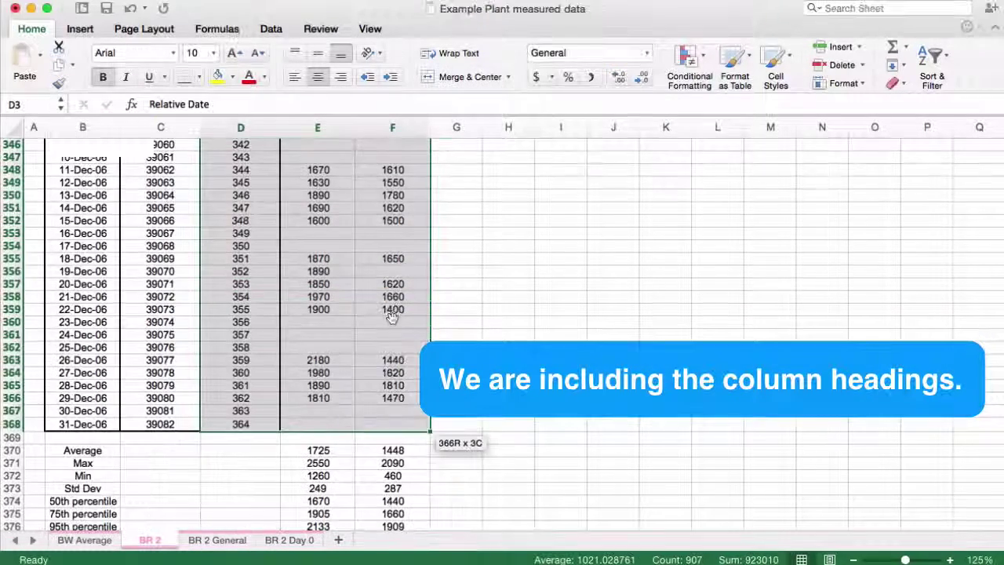
right_click(419, 193)
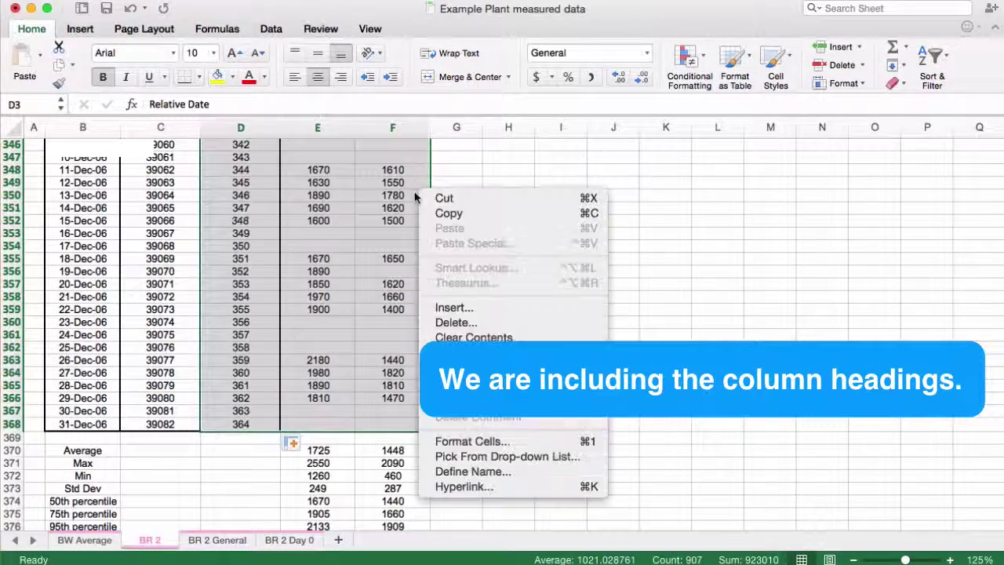
click(462, 213)
scroll(469, 214, up, 20)
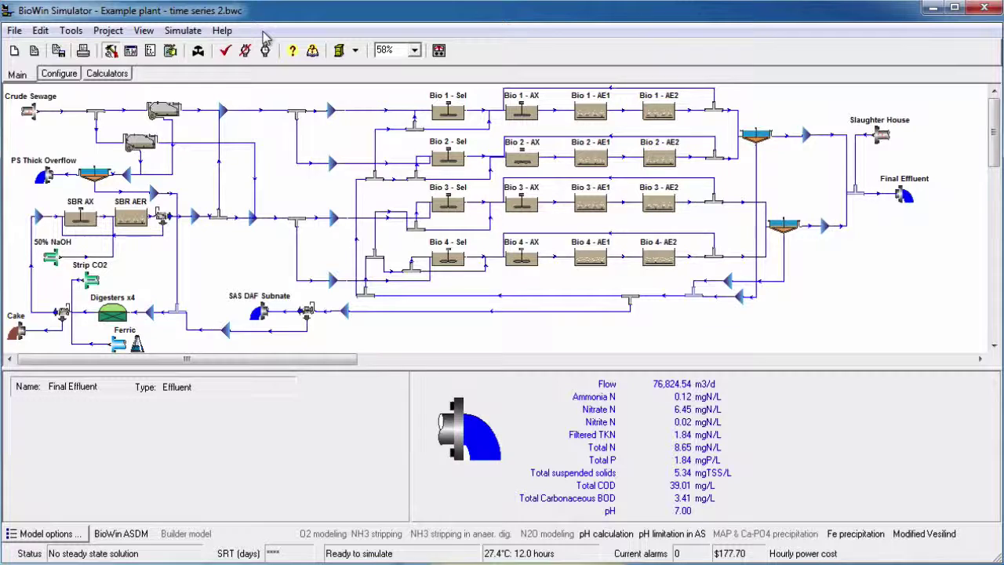
Step: Paste the clipboard into the BioWin database, describing the data as 'BR 2 (obs)'
click(120, 31)
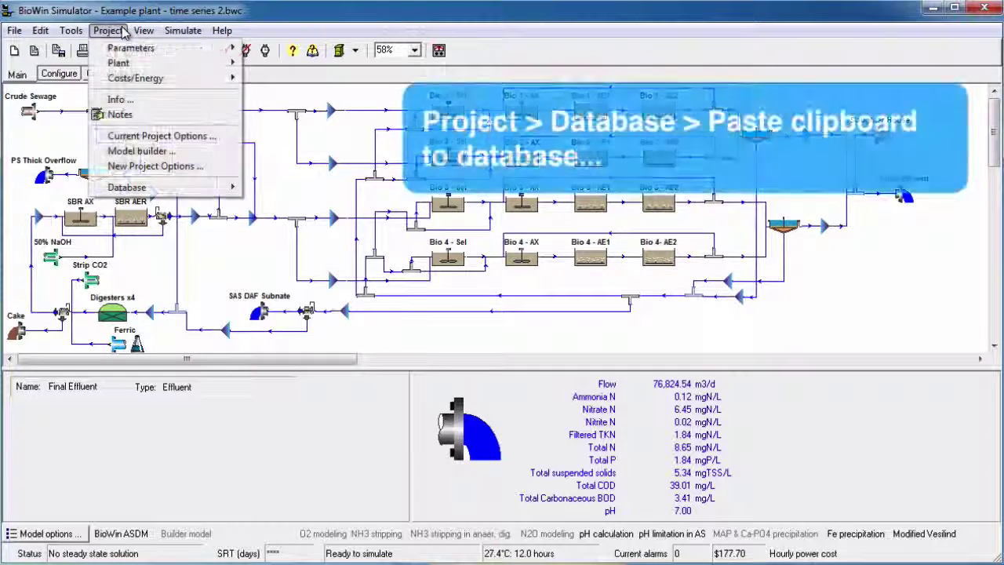
mouse_move(135, 187)
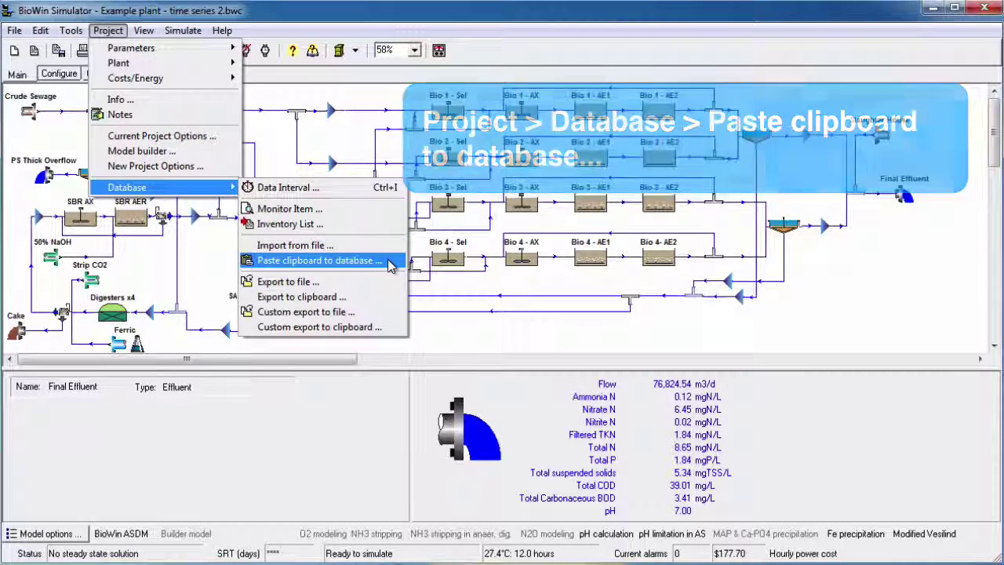
click(388, 261)
text(BR)
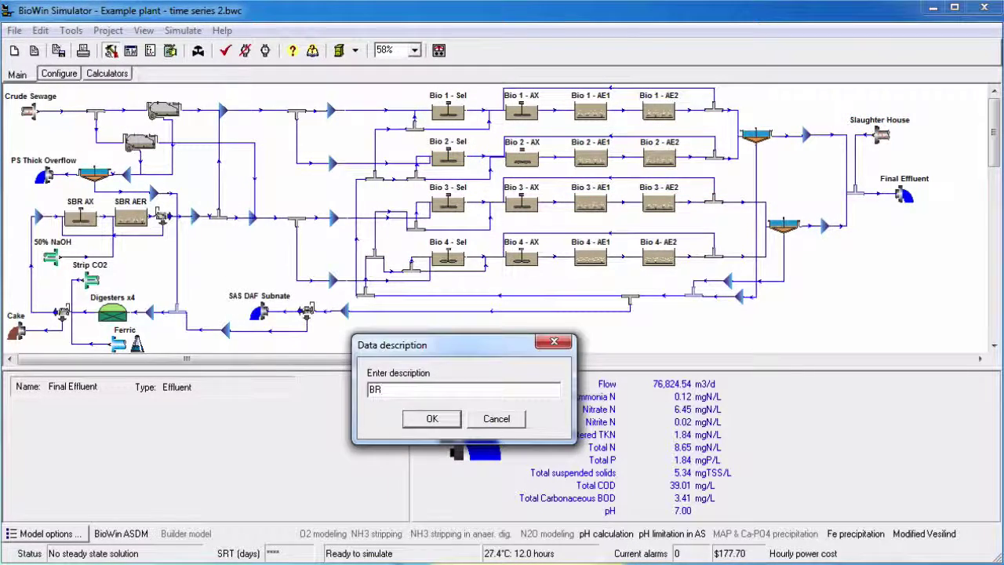
text( 2 (obs)
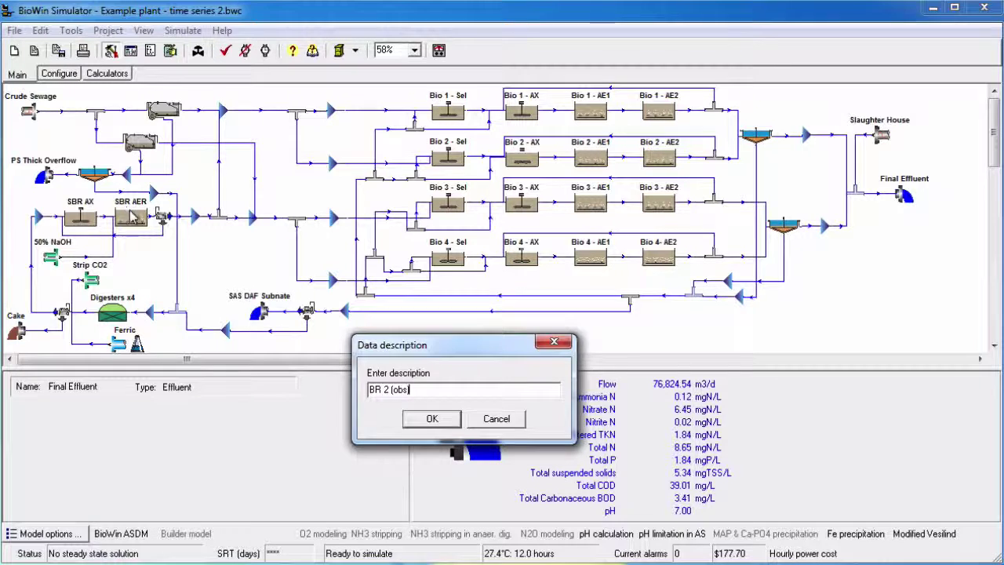
Step: Confirm the description, finish the import and ignore all invalid numeric cells
click(430, 420)
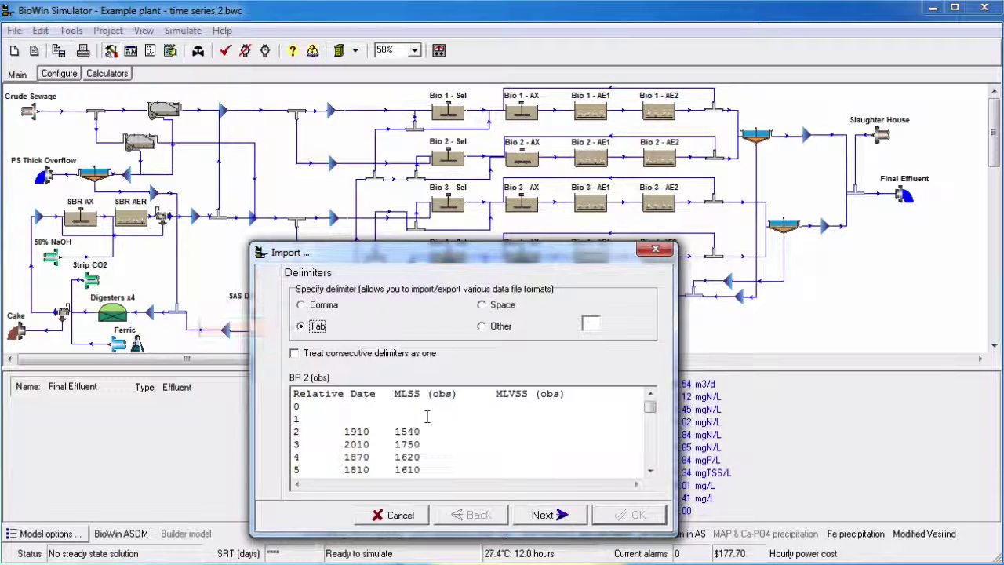
click(584, 521)
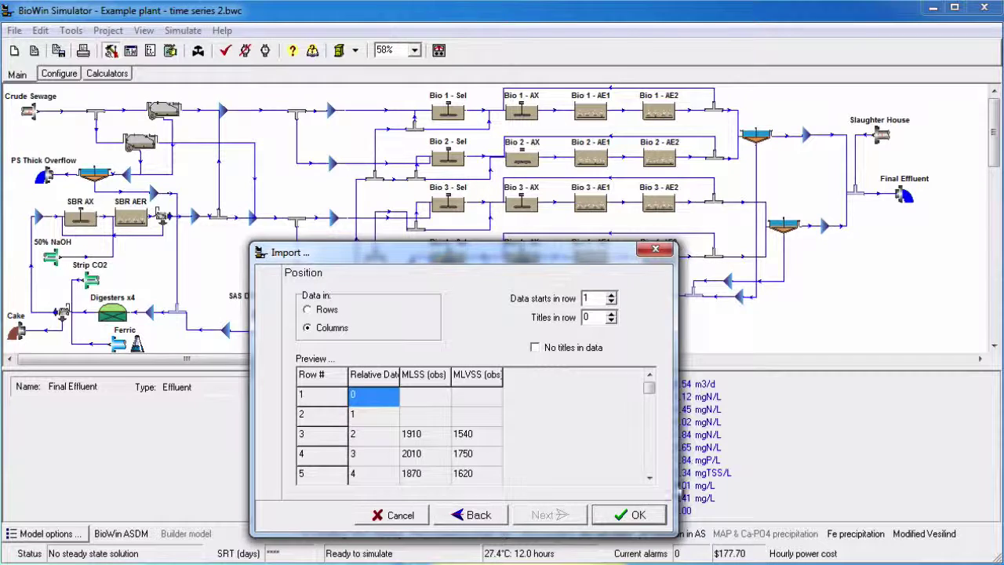
click(648, 517)
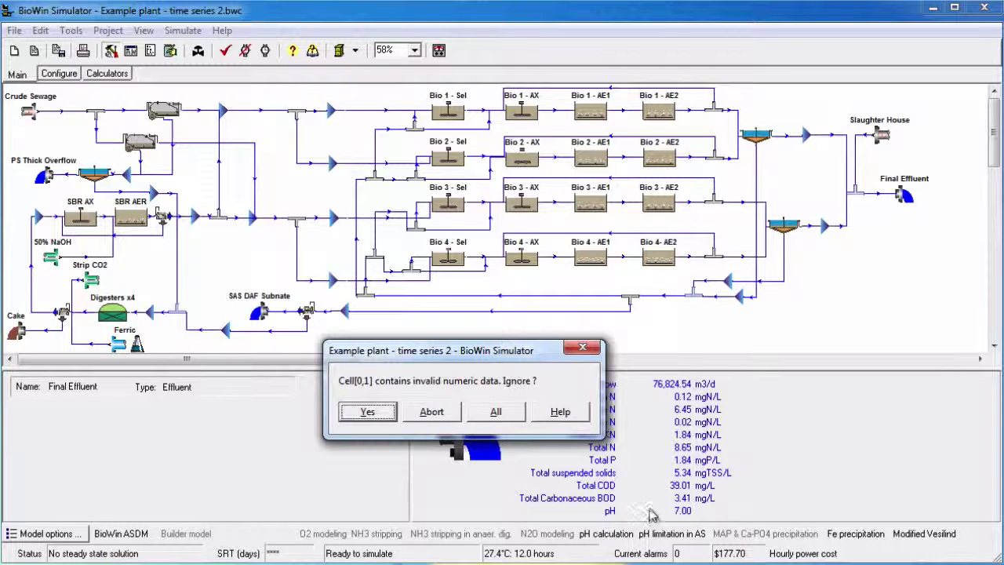
click(518, 420)
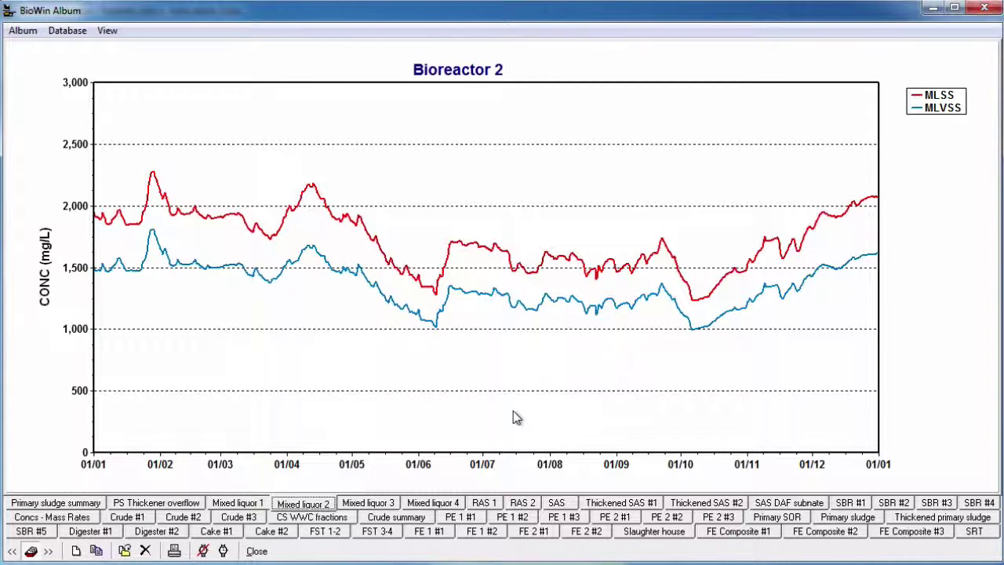
Step: Start a new chart series from the imported BR 2 (obs) dataset
right_click(415, 192)
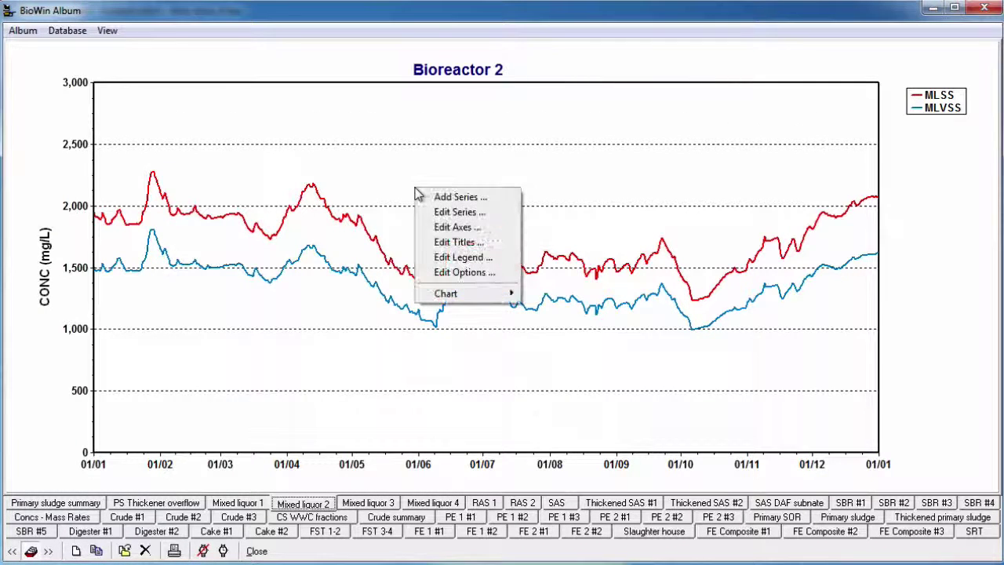
click(471, 198)
click(787, 61)
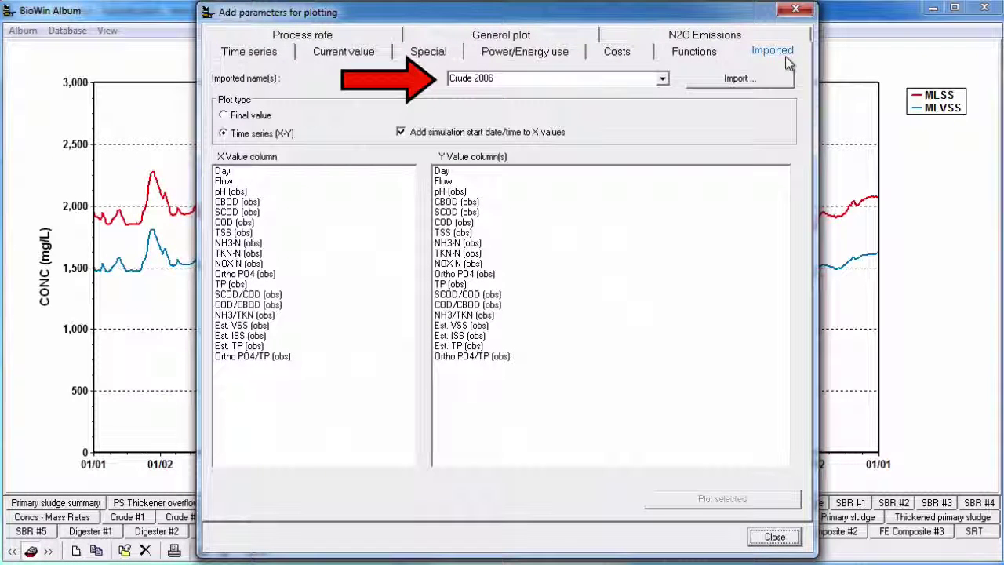
click(663, 79)
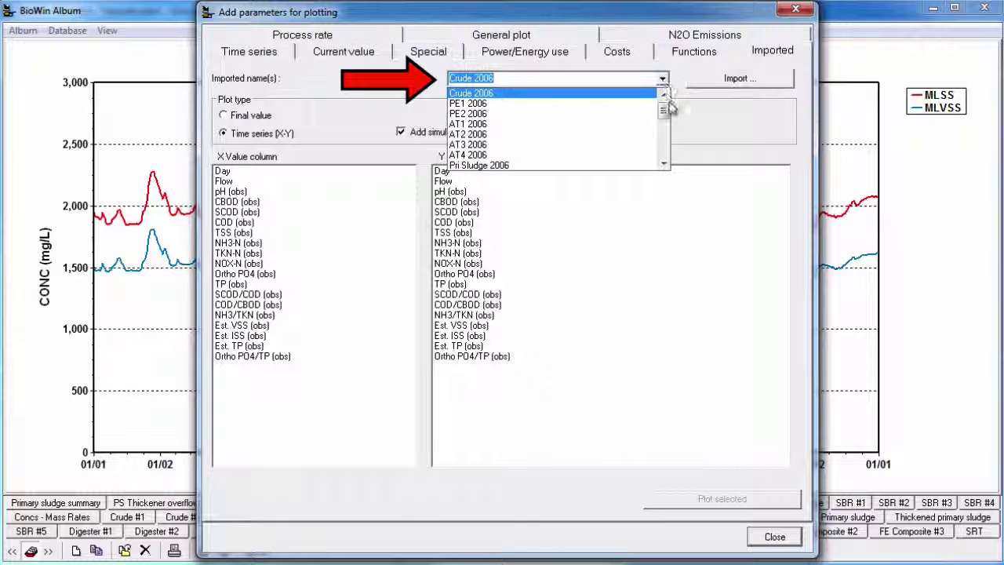
drag(663, 111, 665, 157)
click(510, 167)
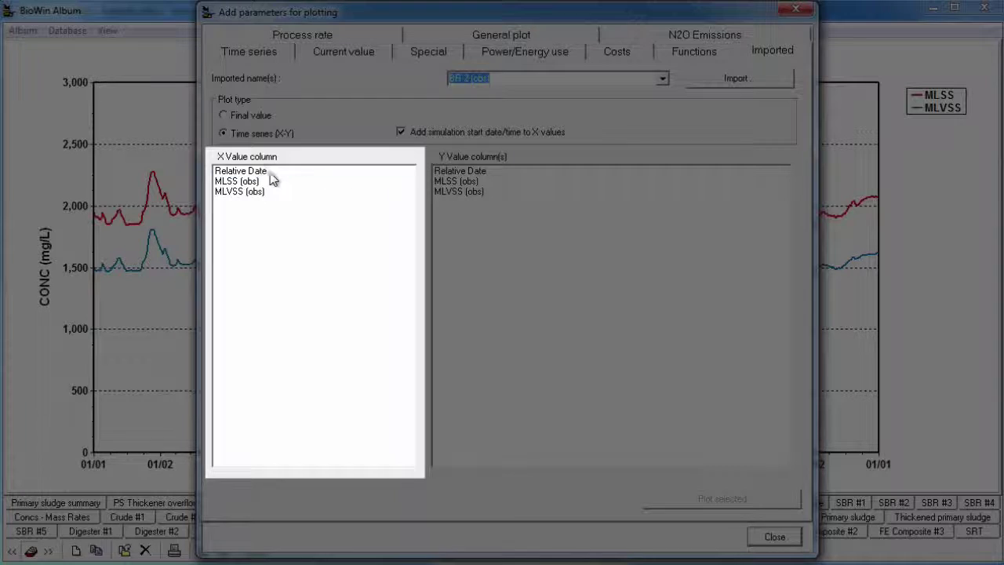
Step: Plot MLSS (obs) and MLVSS (obs) against Relative Date as points
click(266, 172)
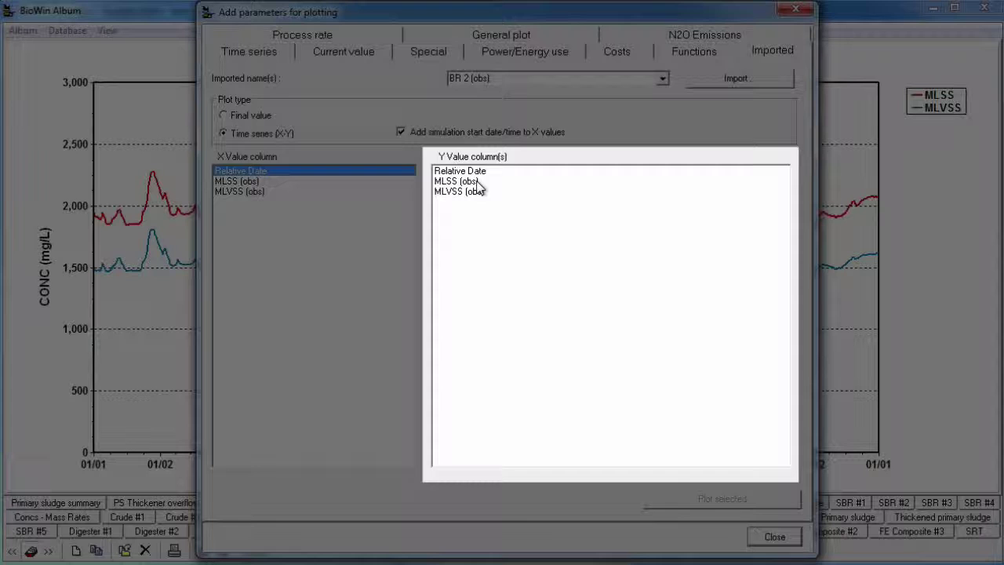
click(467, 181)
ctrl+click(484, 193)
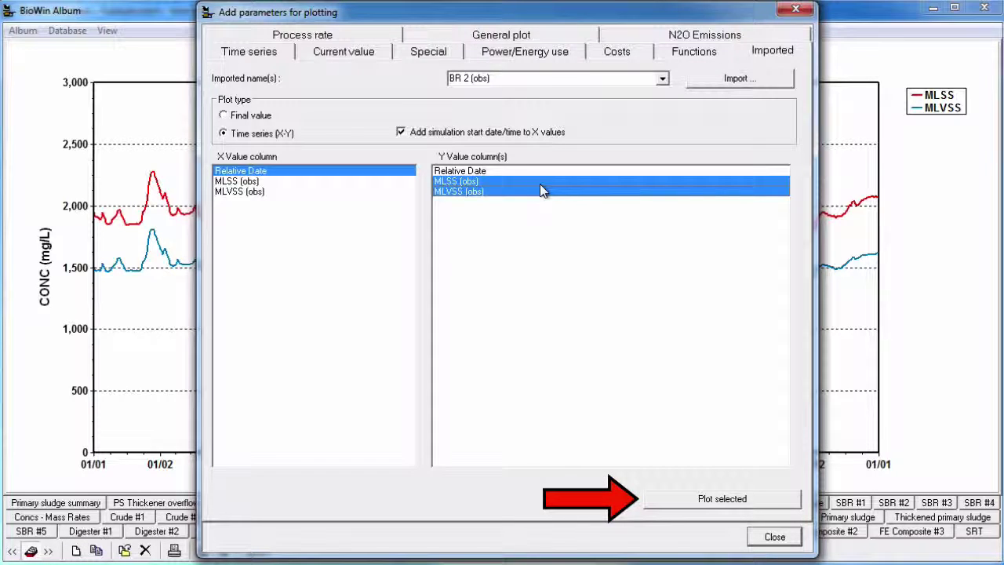
click(705, 502)
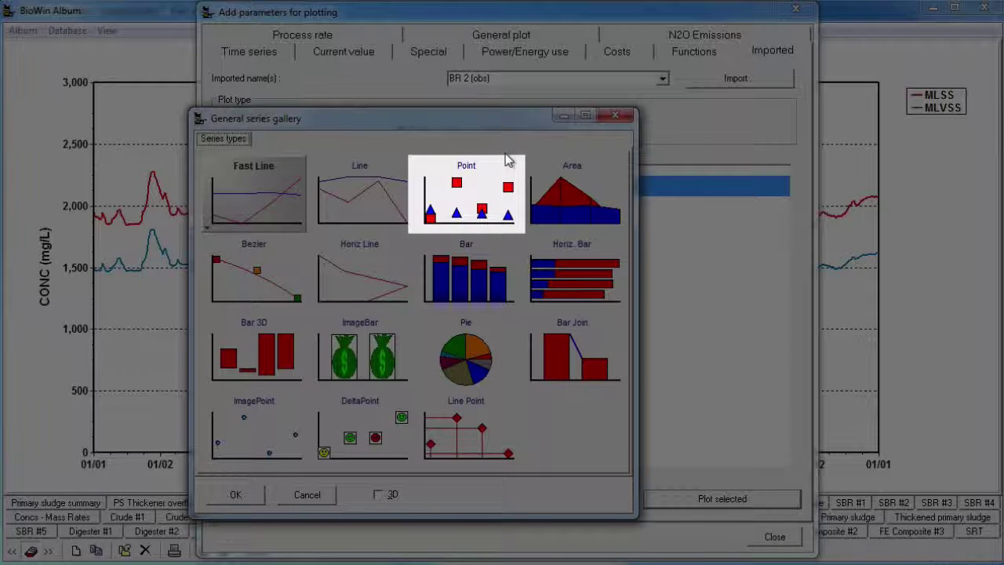
click(488, 196)
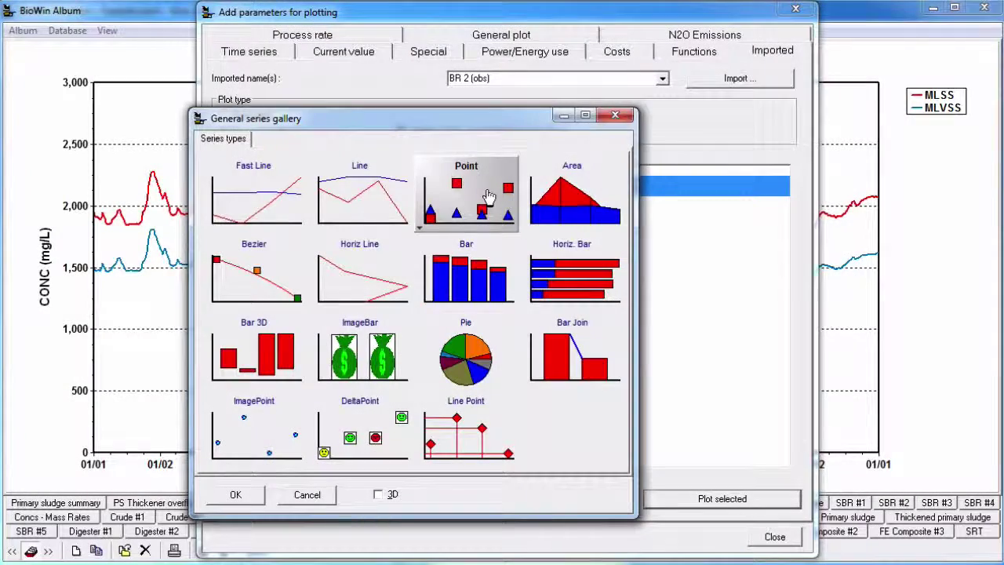
click(234, 494)
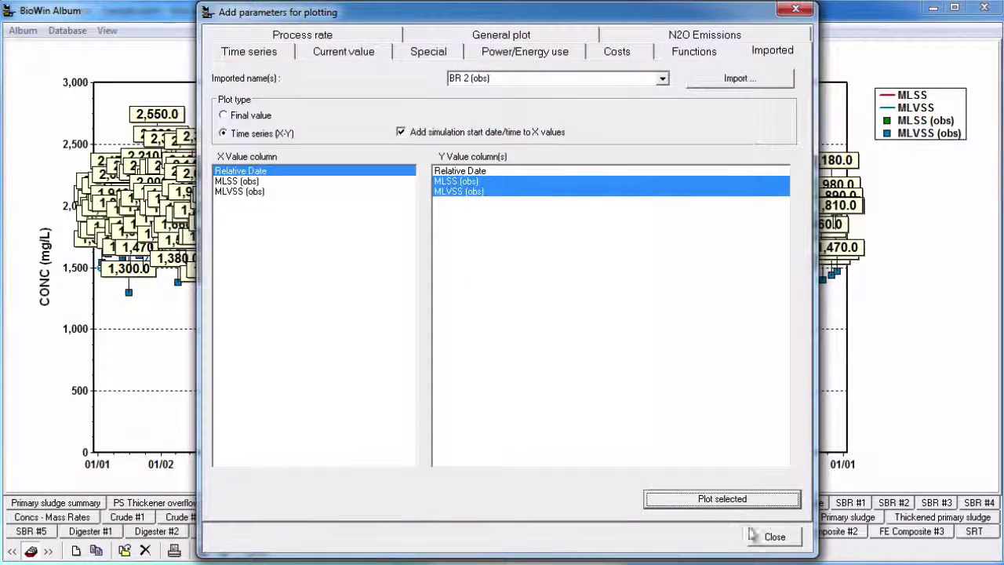
click(774, 536)
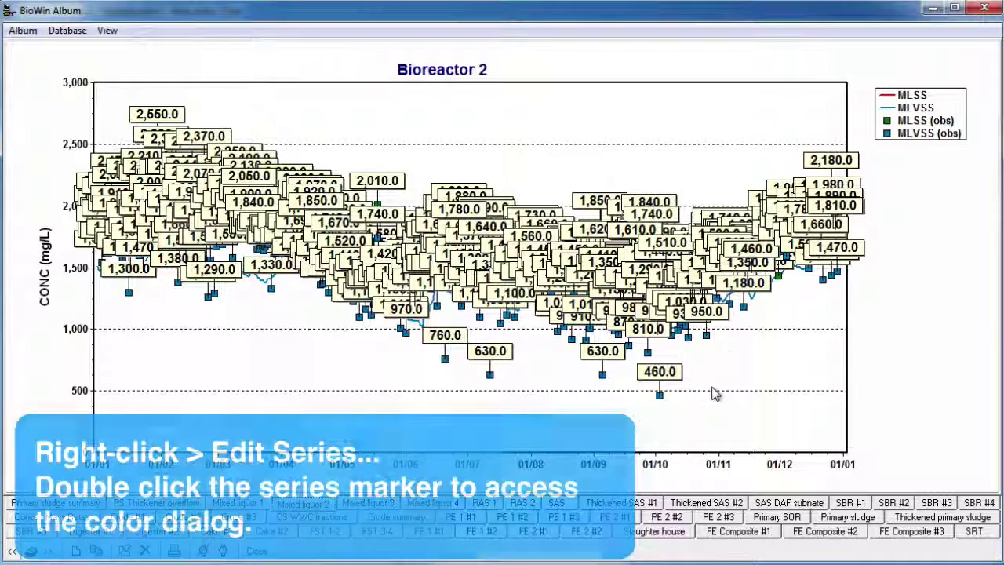
Step: Colour the MLSS (obs) markers red and the MLVSS (obs) markers blue
right_click(726, 357)
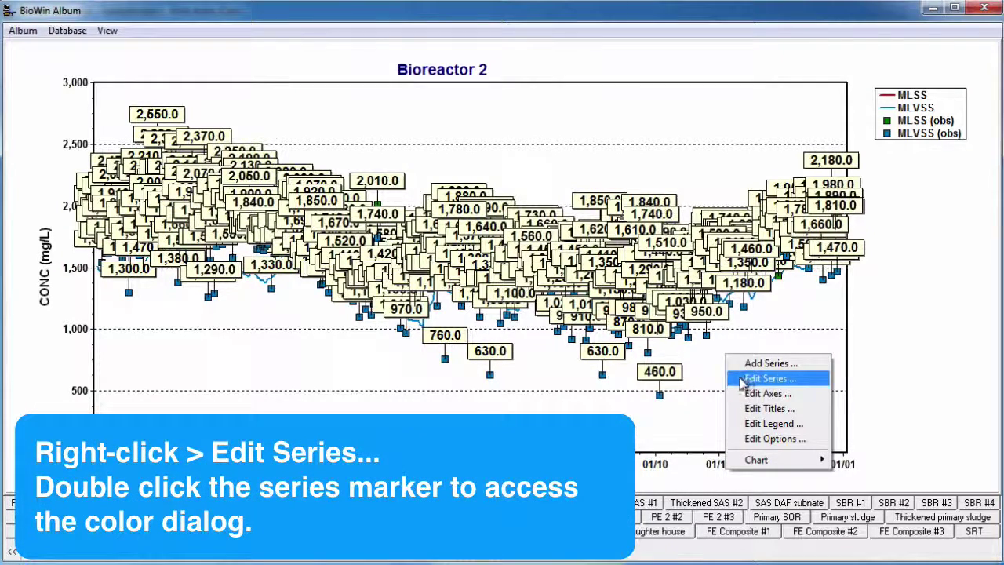
click(769, 379)
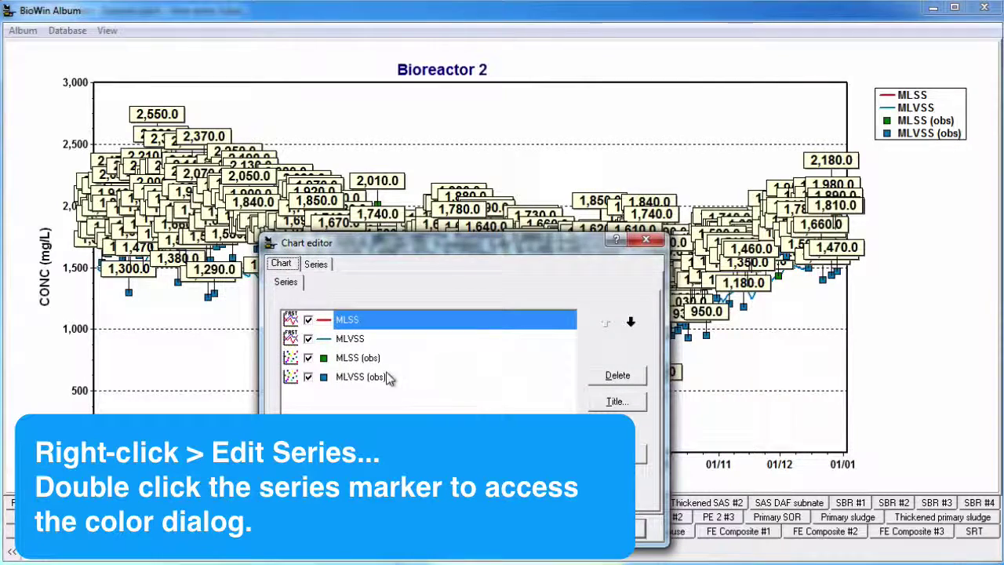
double_click(323, 358)
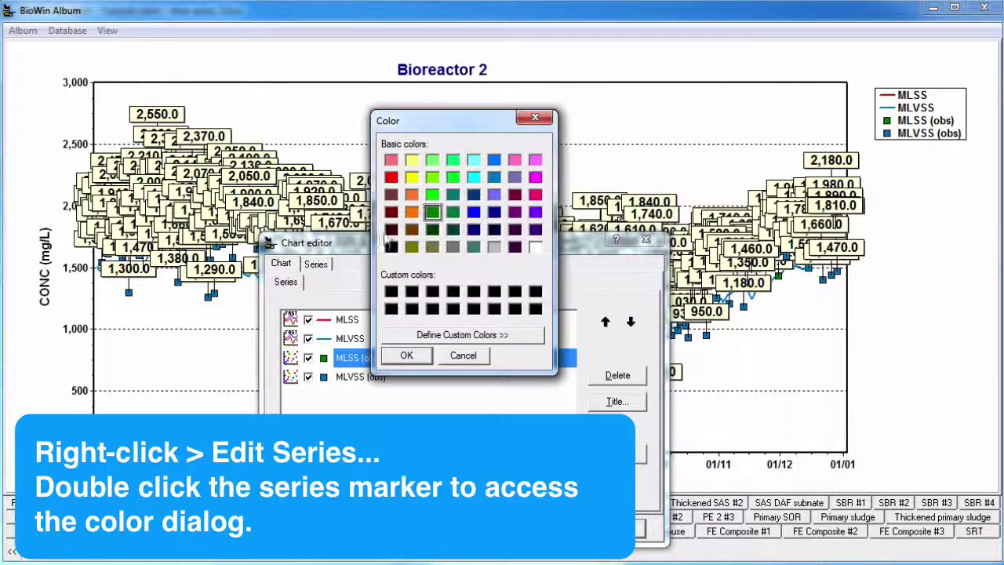
click(391, 176)
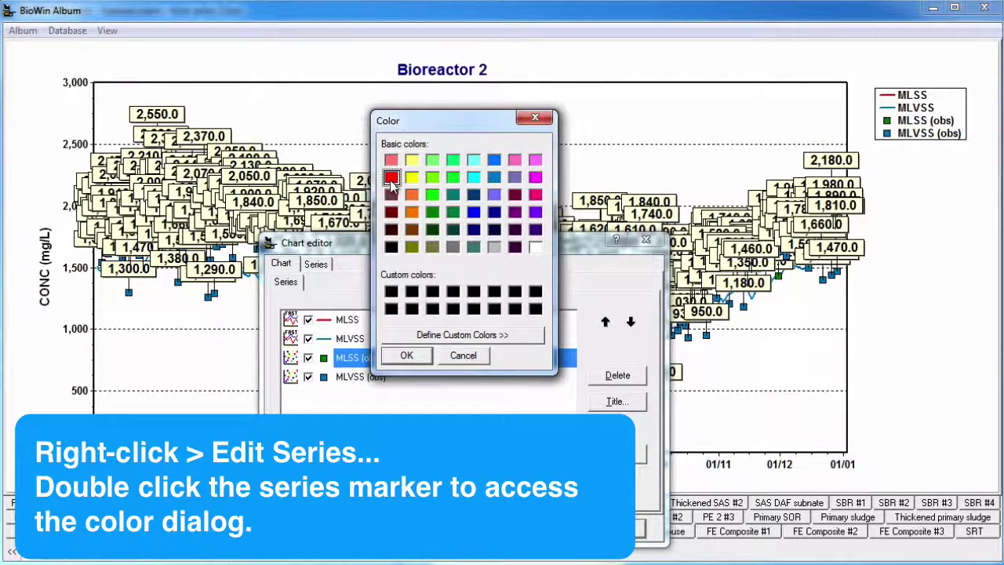
click(418, 357)
double_click(324, 378)
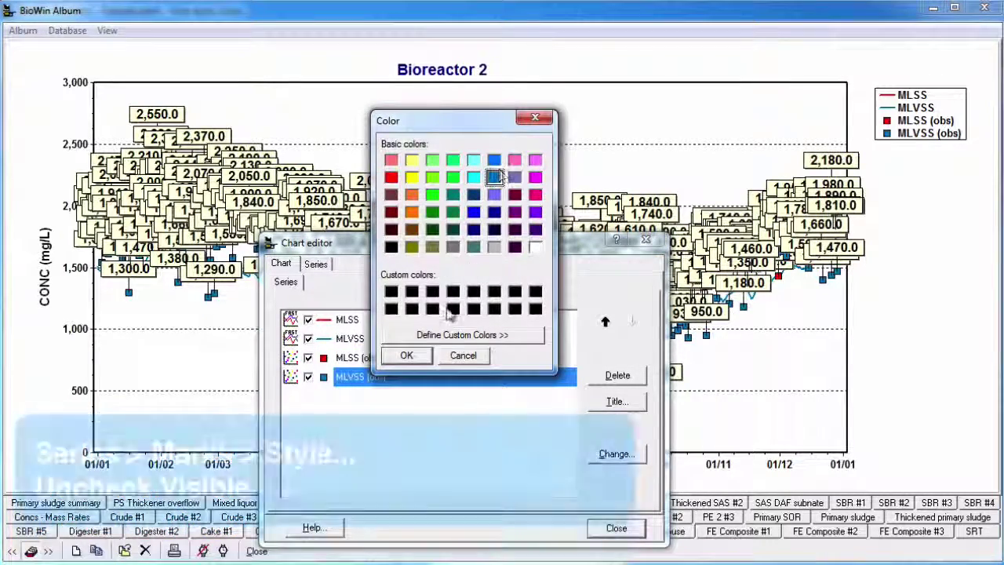
click(423, 354)
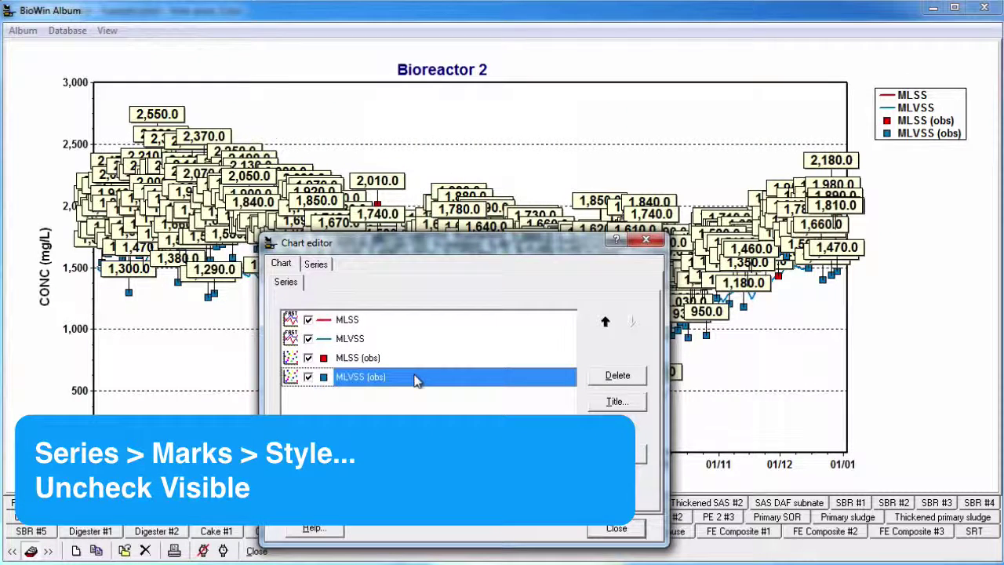
Step: Hide the value labels on both MLVSS (obs) and MLSS (obs) points
click(317, 265)
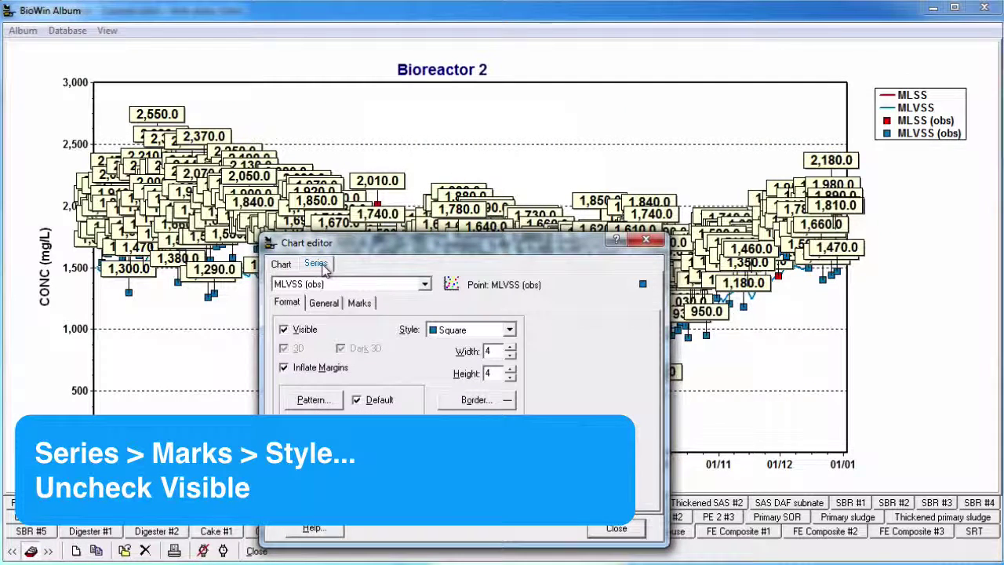
click(359, 303)
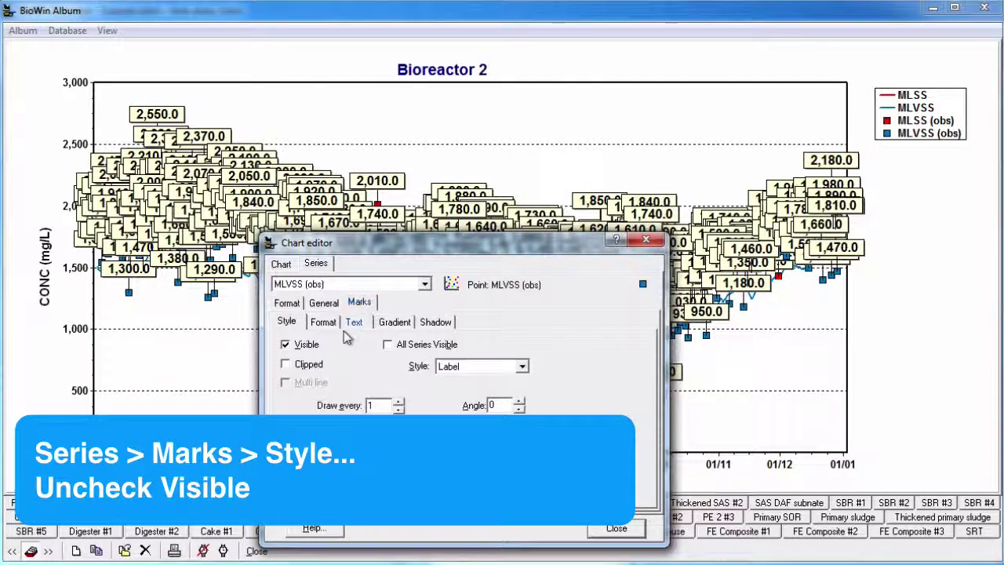
click(300, 345)
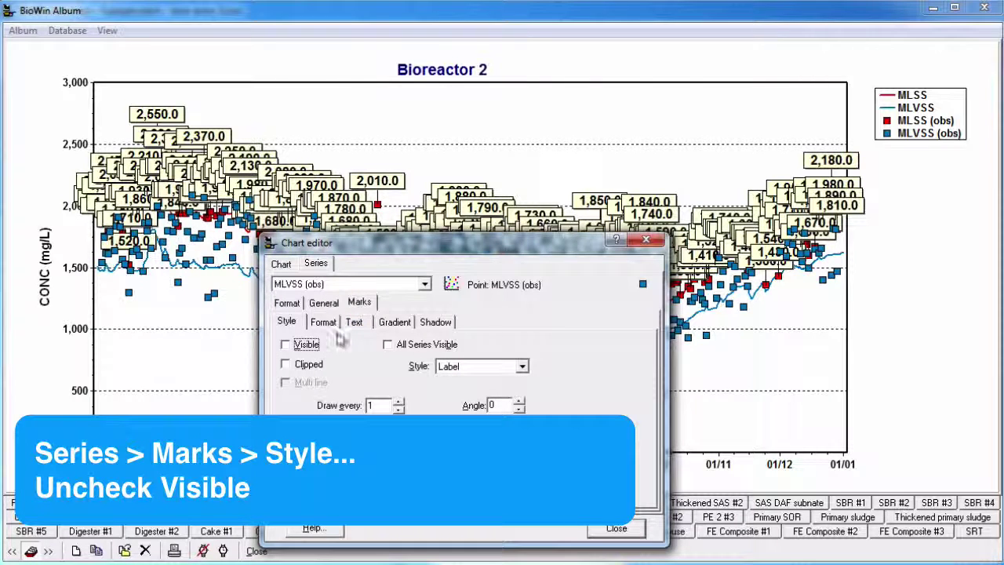
click(424, 284)
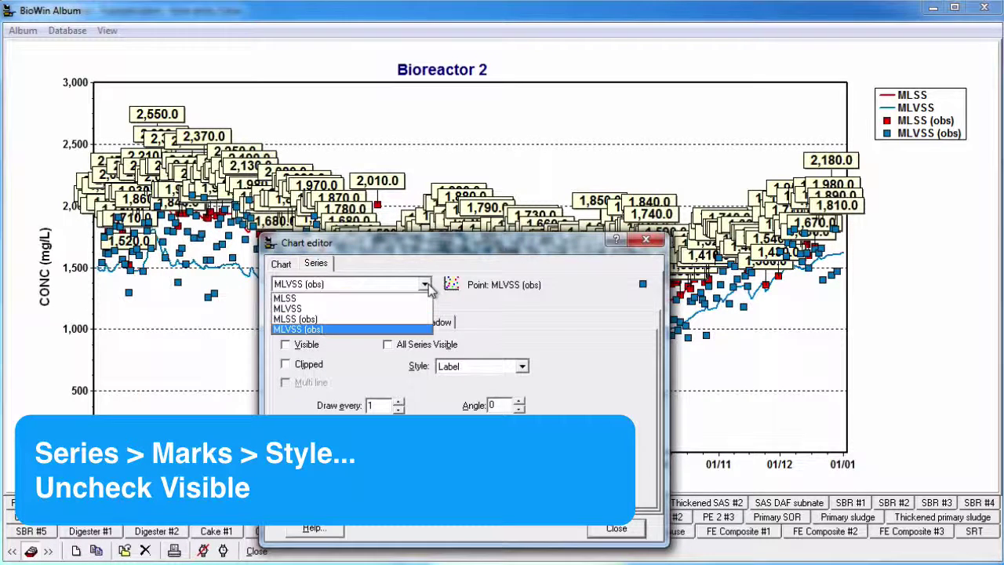
click(392, 320)
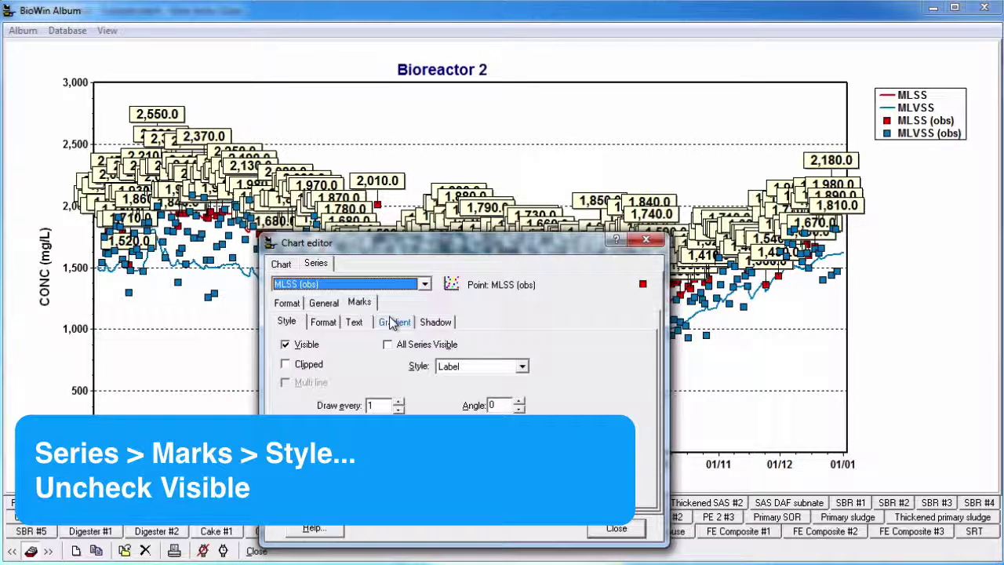
click(310, 348)
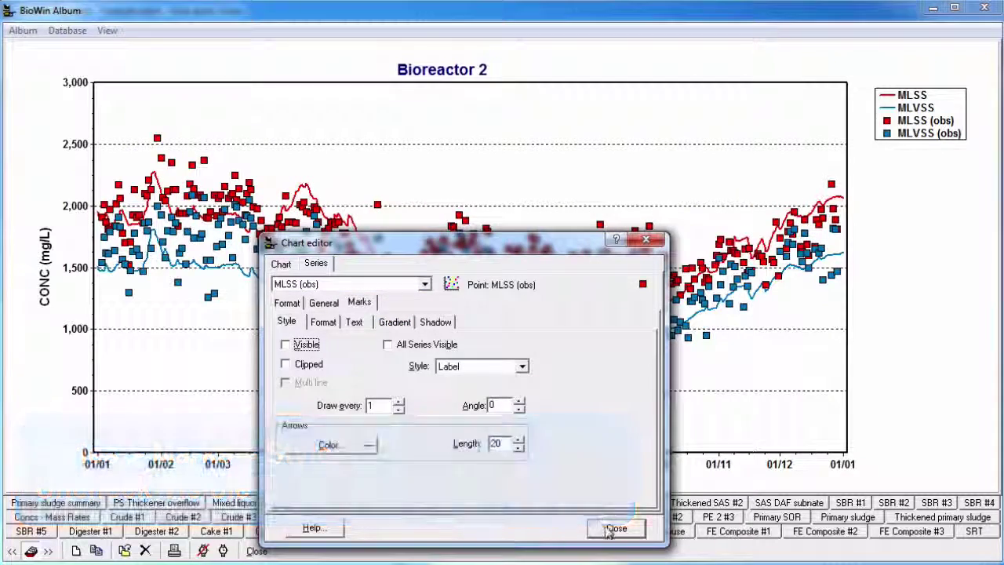
click(612, 529)
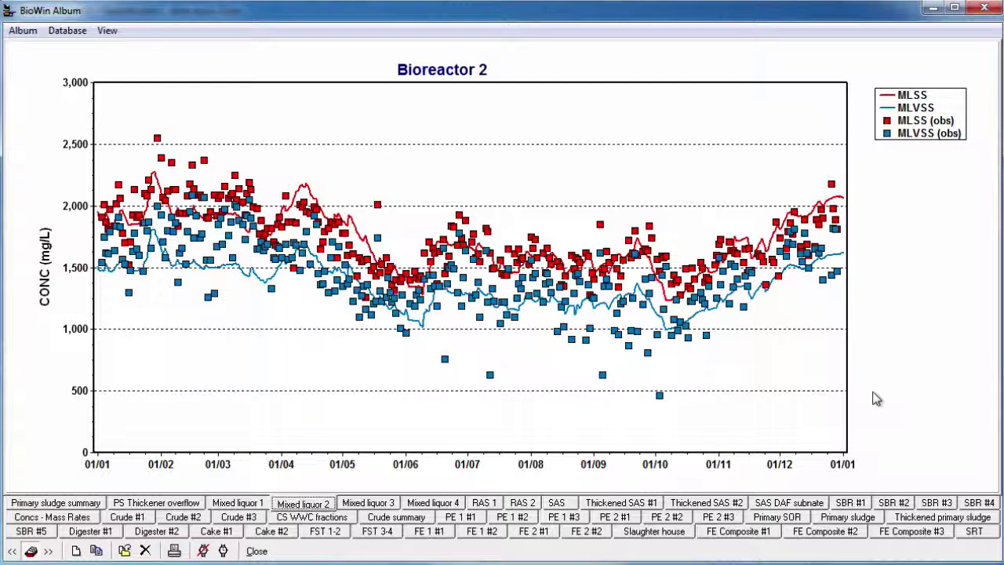
right_click(810, 382)
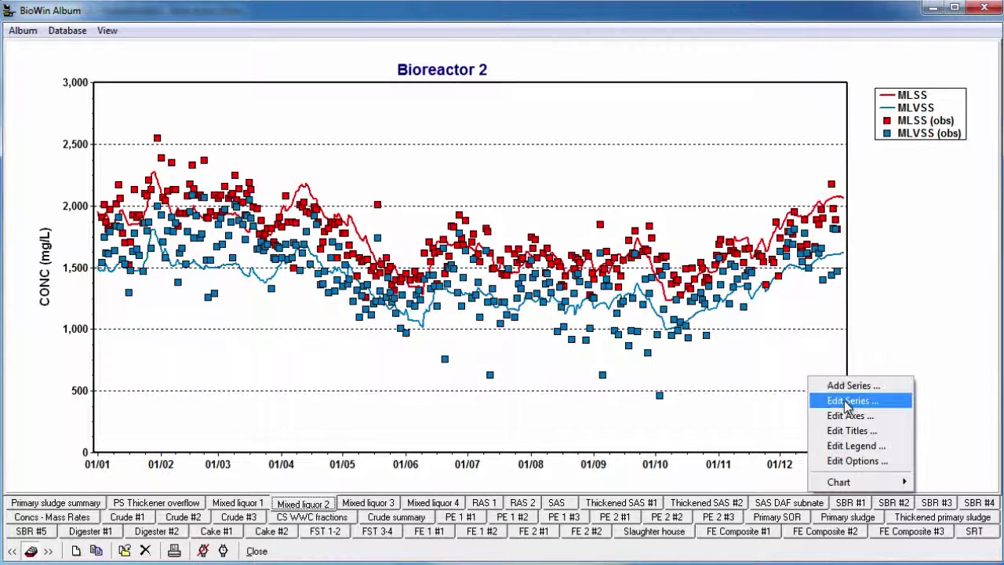
click(845, 402)
drag(453, 255, 751, 244)
click(613, 333)
click(606, 326)
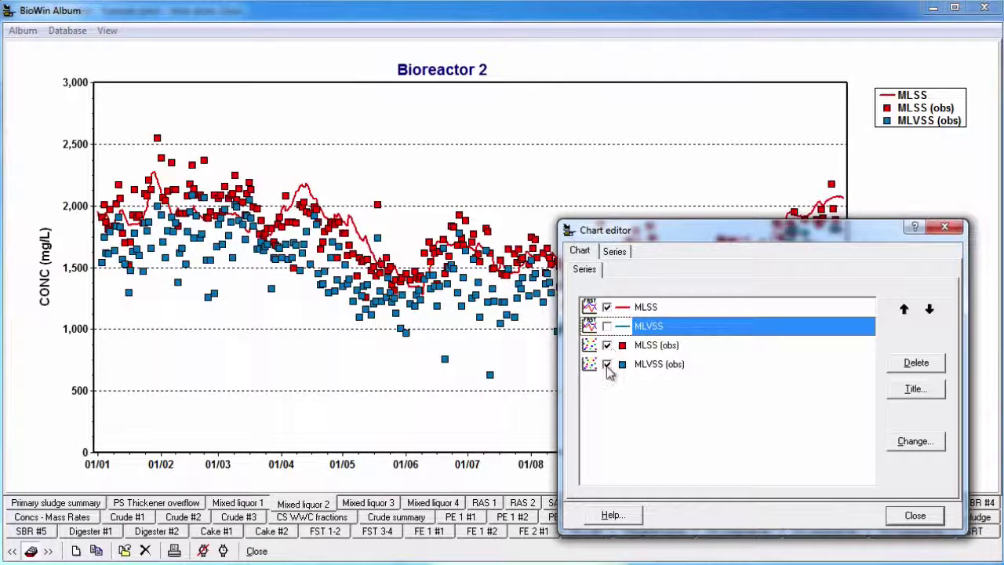
click(606, 364)
drag(683, 237, 659, 354)
click(580, 446)
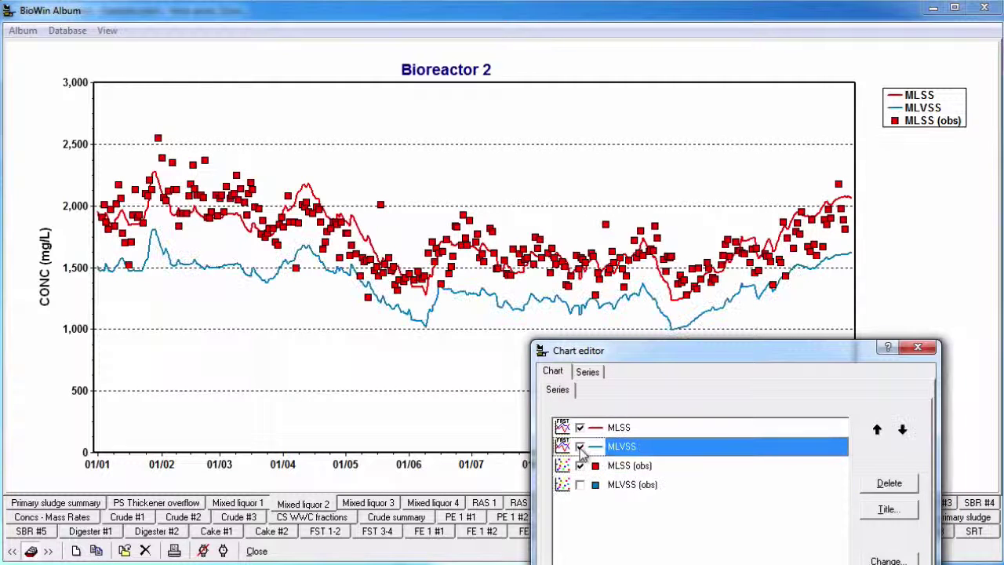
click(579, 485)
click(580, 466)
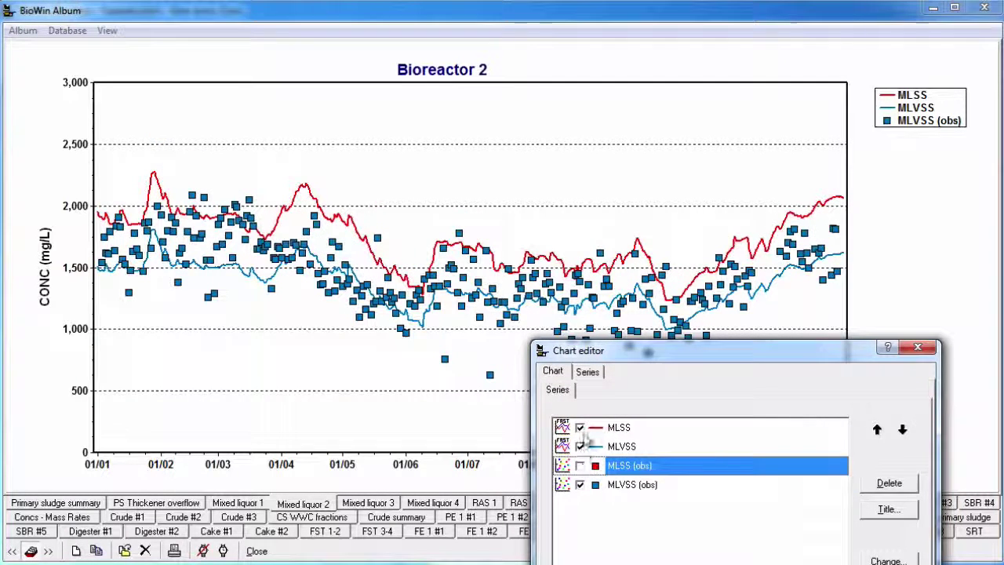
click(580, 427)
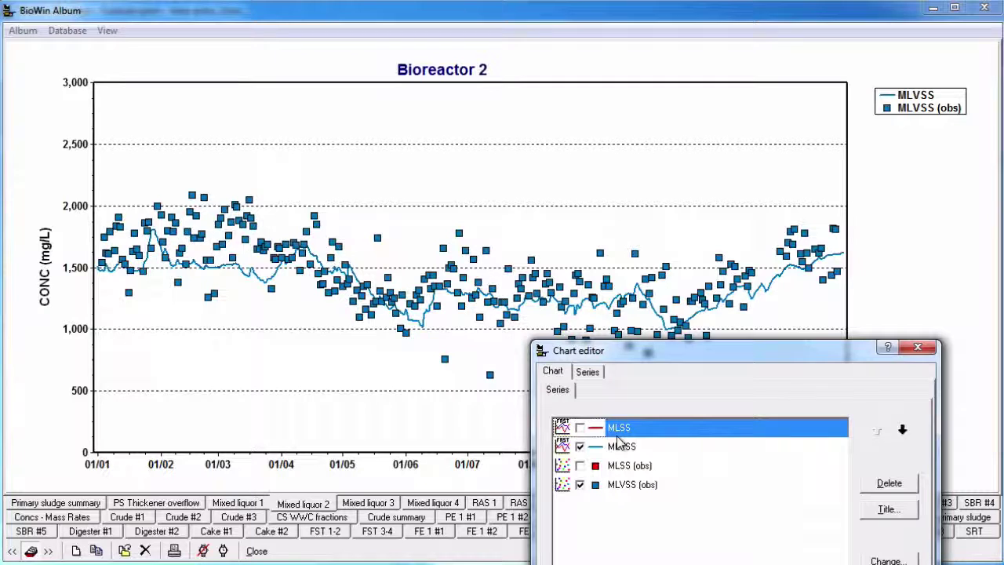
click(580, 428)
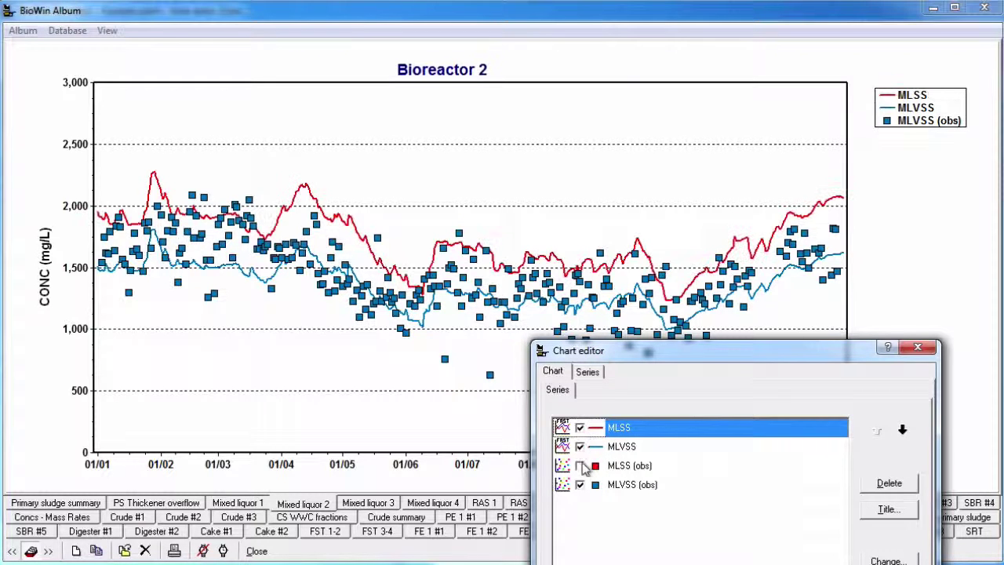
click(580, 466)
click(919, 350)
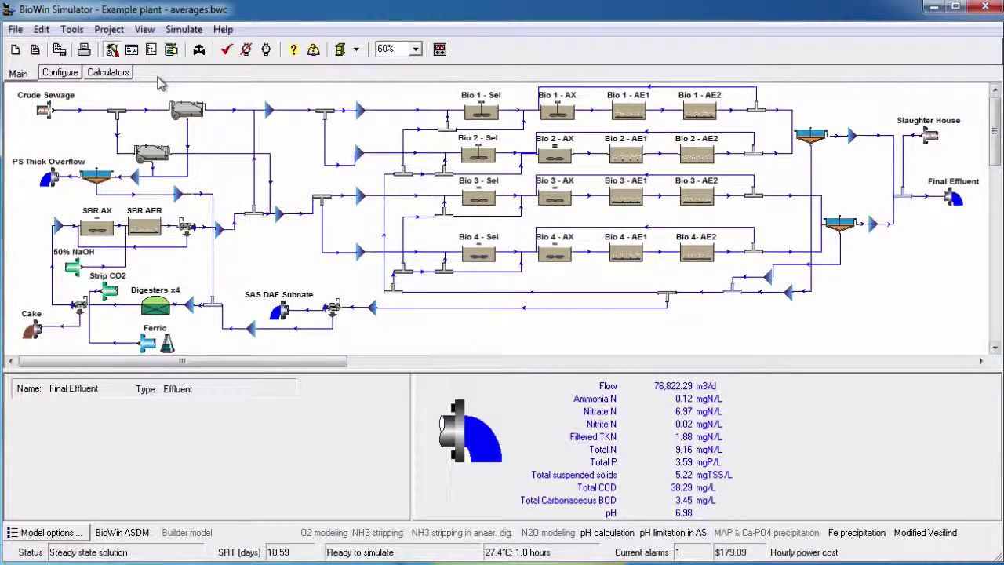
Step: View the Mixed liquor 1 to 4 bar charts, ending on Bioreactor 4 (1,703 / 1,427)
click(131, 48)
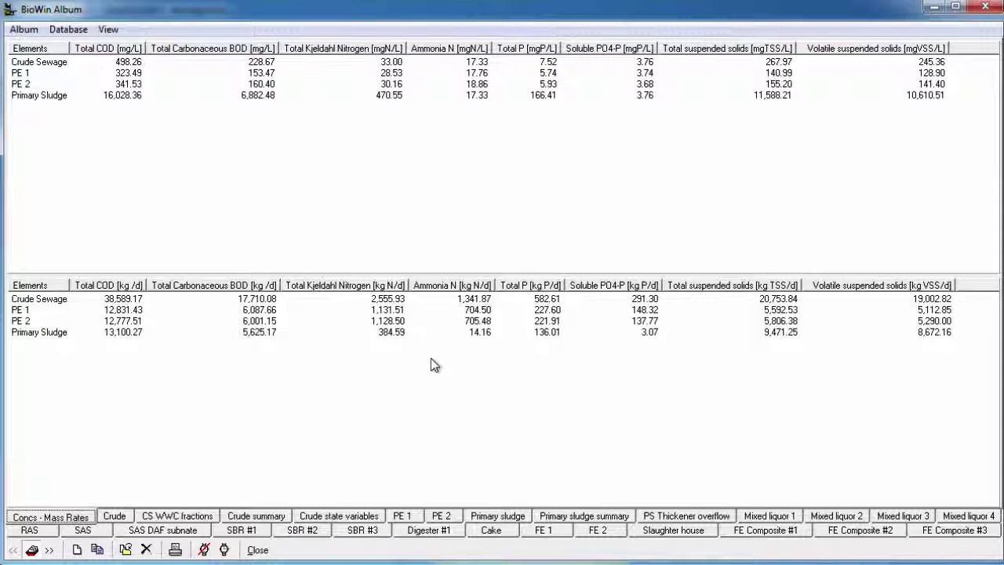
click(765, 516)
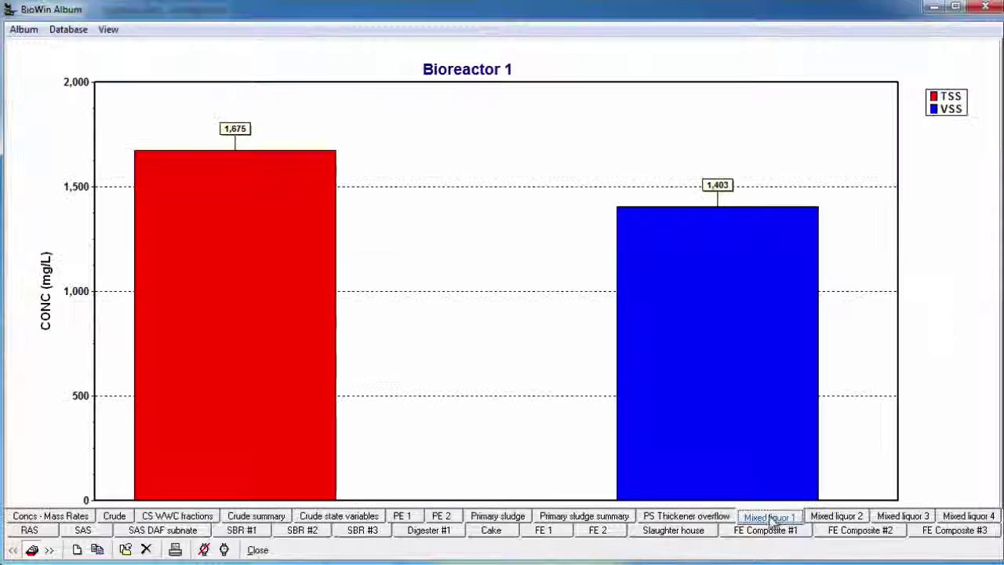
click(837, 520)
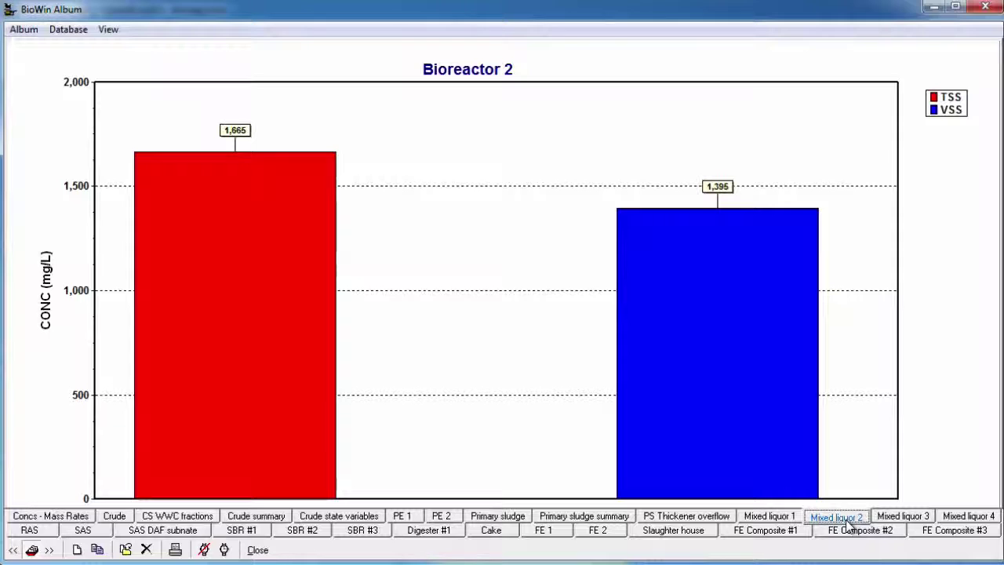
click(906, 518)
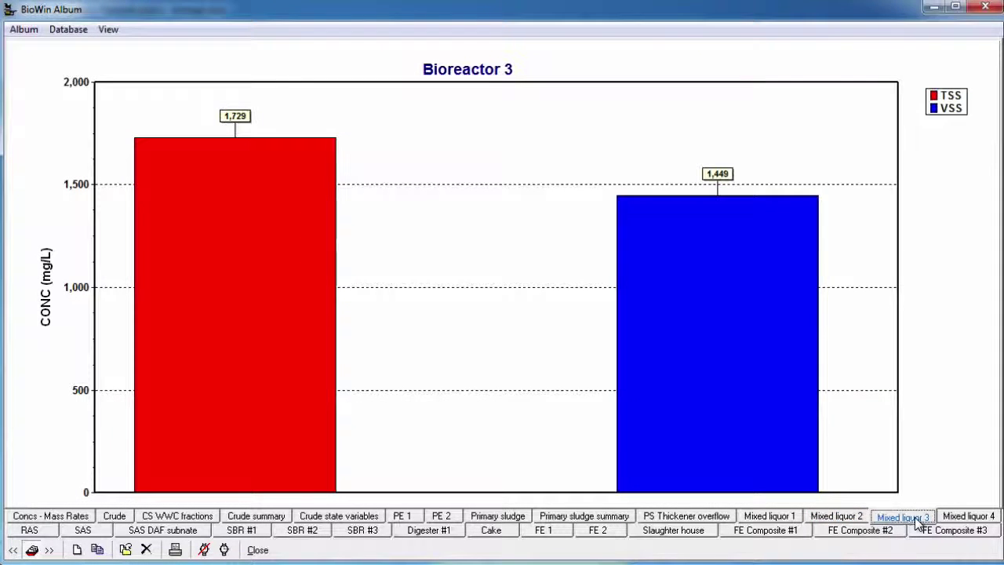
click(967, 519)
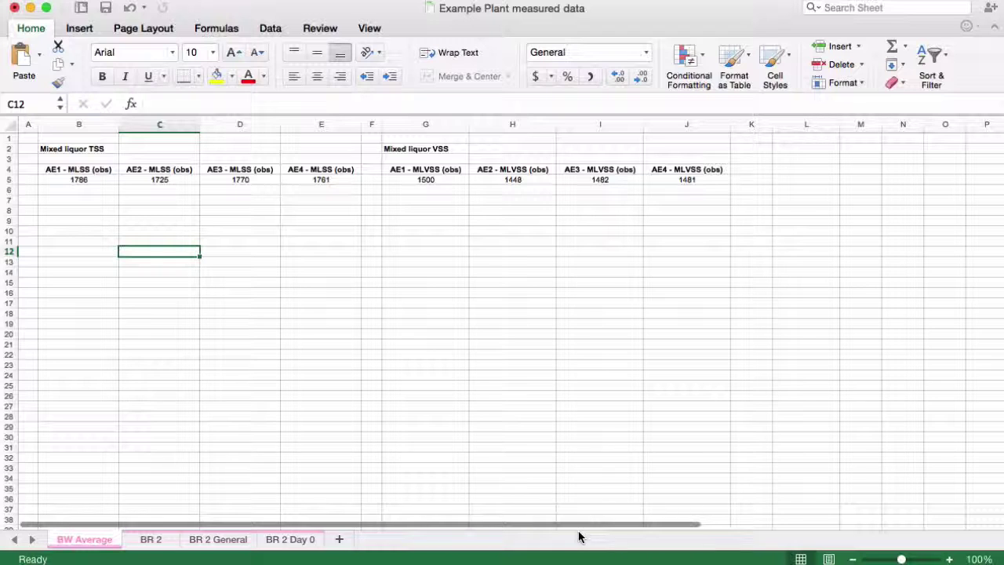
Step: Copy the AE1–AE4 MLSS (obs) headings and averages in B4:E5 of the BW Average sheet
drag(111, 175, 353, 183)
right_click(353, 183)
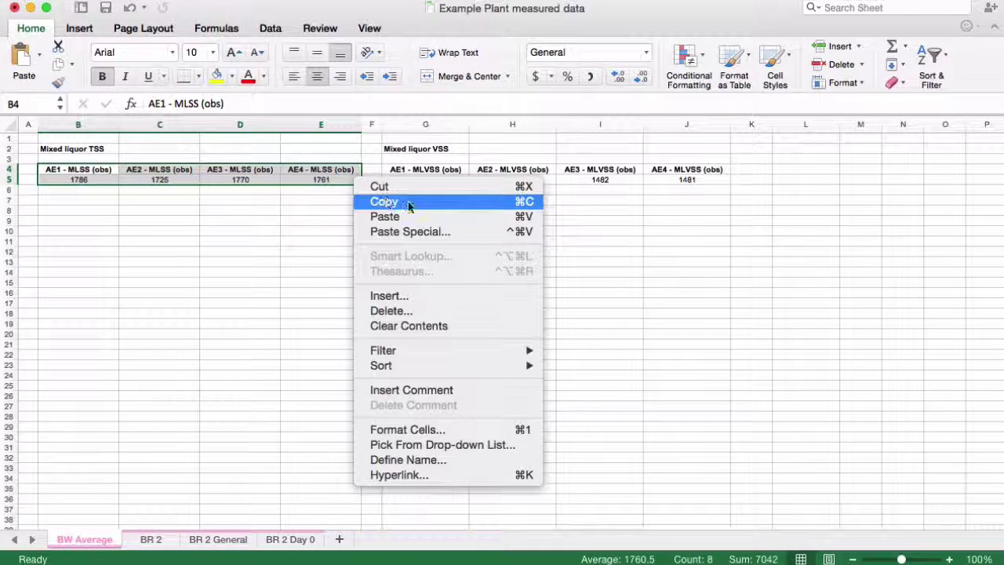
click(408, 204)
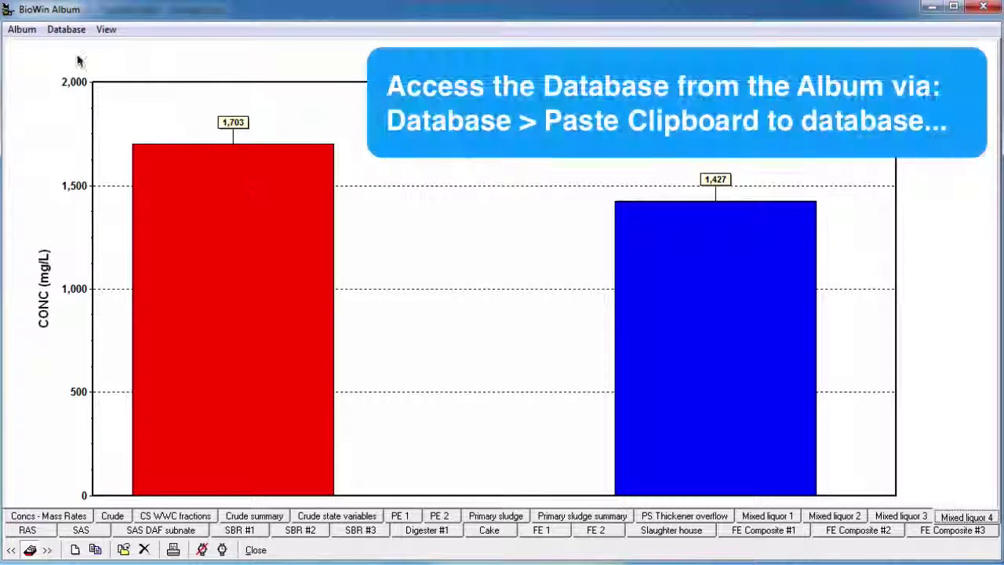
Step: Paste the clipboard into BioWin's database as 'MLSS (obs)', tab-delimited, with data in columns
click(69, 31)
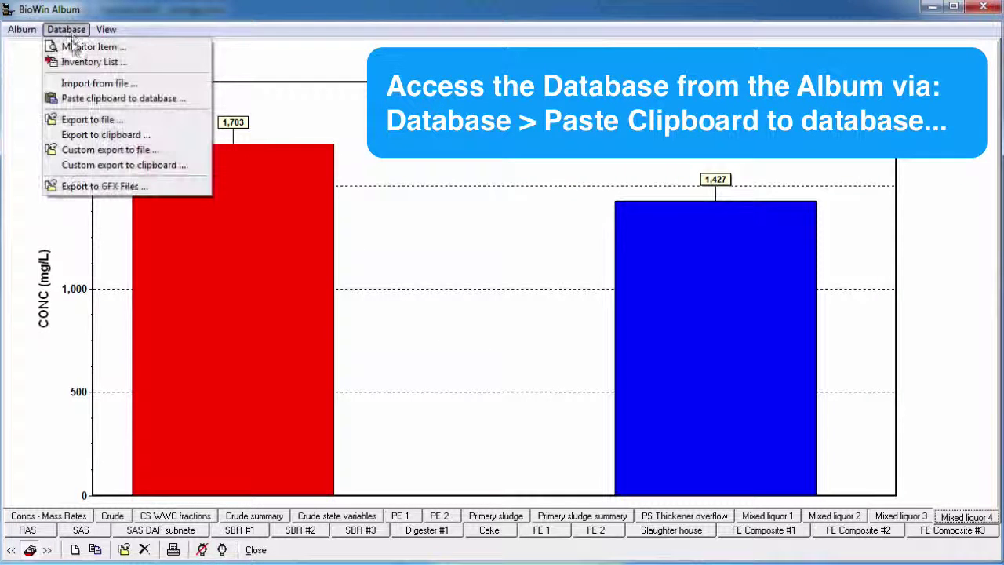
click(82, 99)
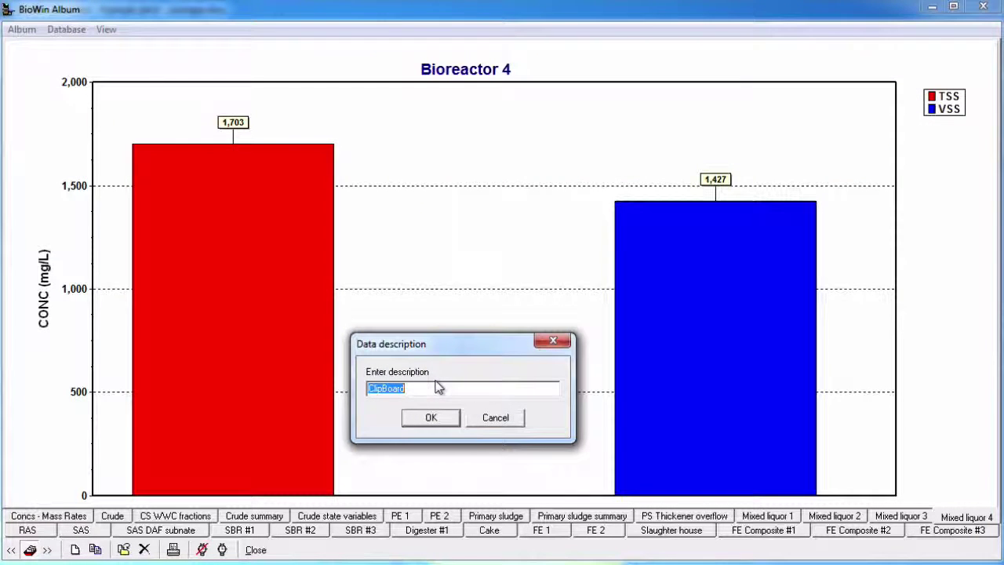
text(MLSS (obs)
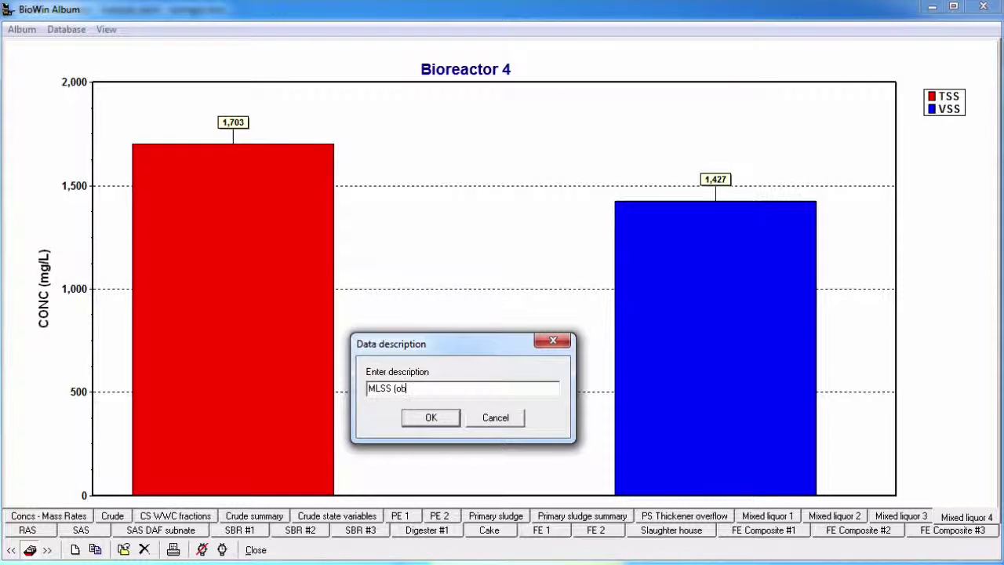
click(452, 418)
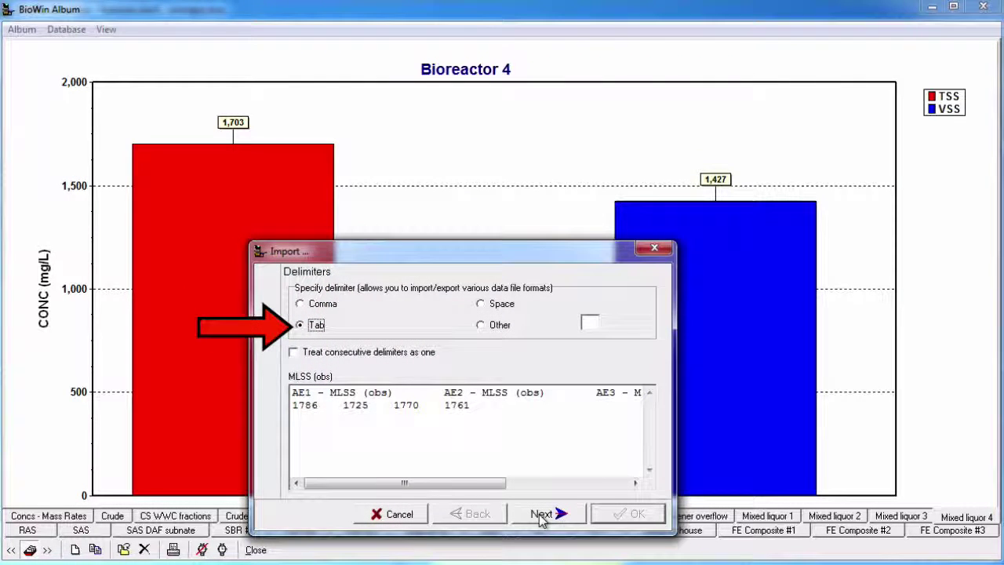
click(539, 515)
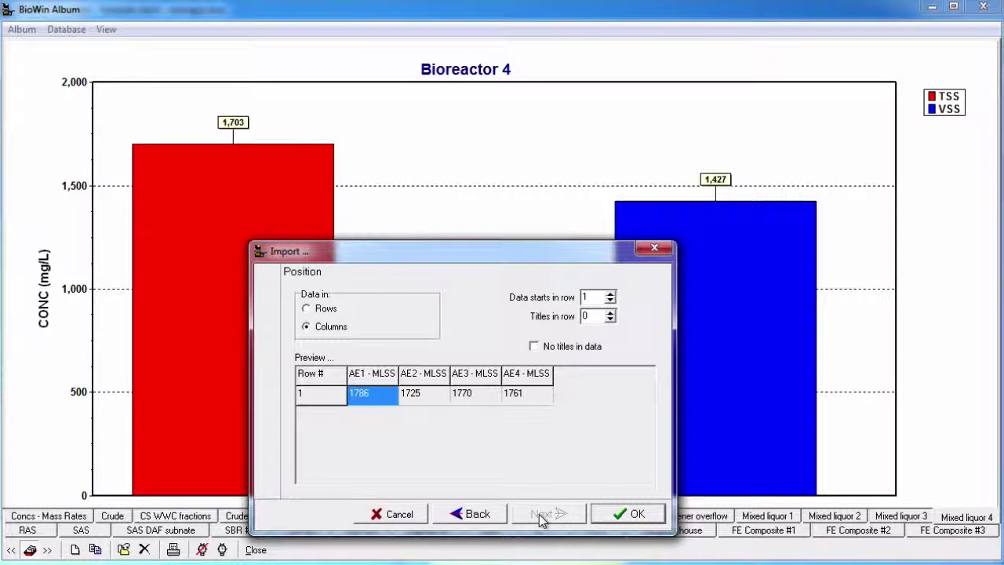
click(627, 514)
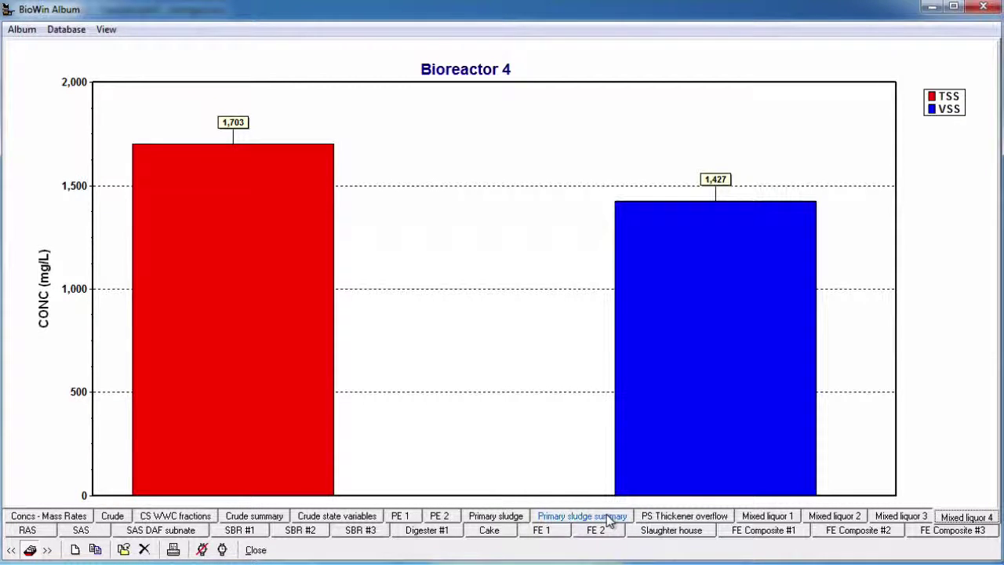
Step: Copy the MLVSS (obs) headings and averages (1500, 1448, 1482, 1481) in G4:J5
click(605, 523)
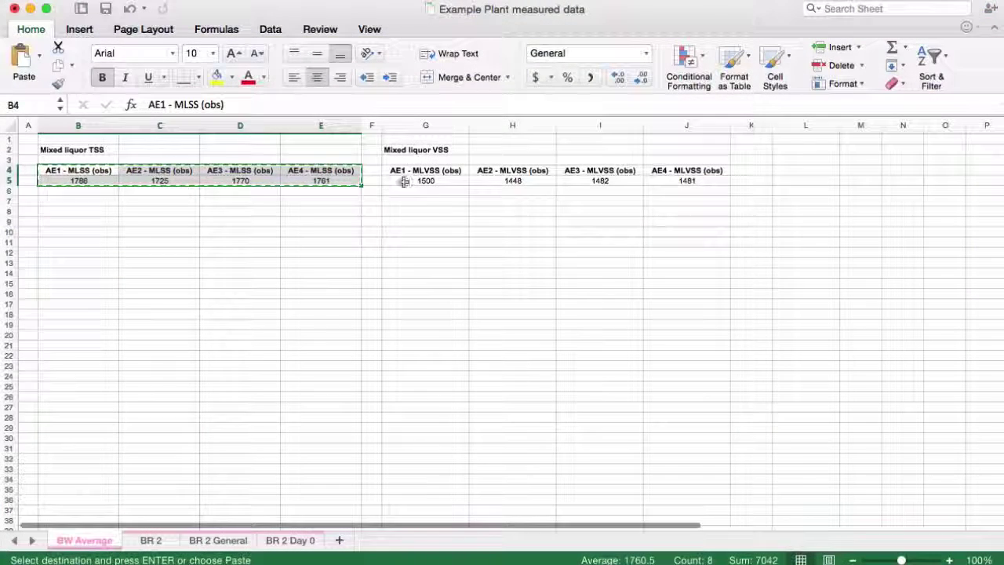
key(ctrl+c)
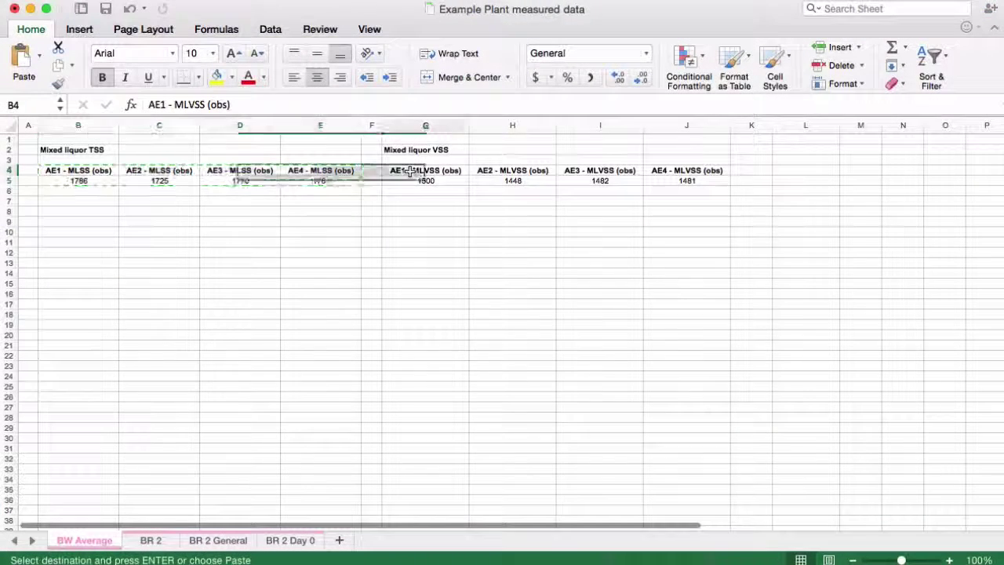
drag(417, 173, 713, 178)
right_click(717, 180)
click(743, 202)
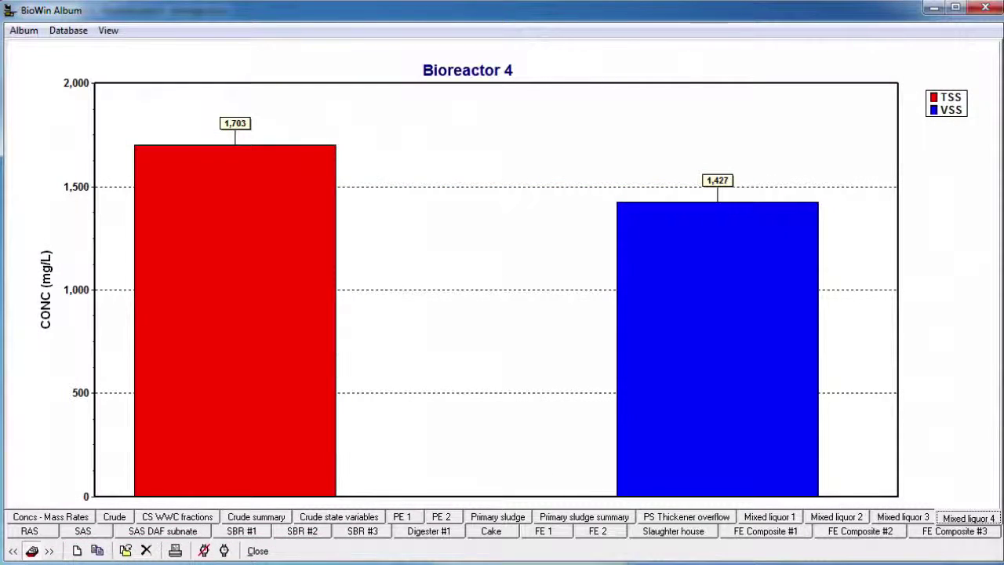
Step: Paste the clipboard into the database as 'MLVSS (obs)', tab-delimited, with data in columns
click(69, 29)
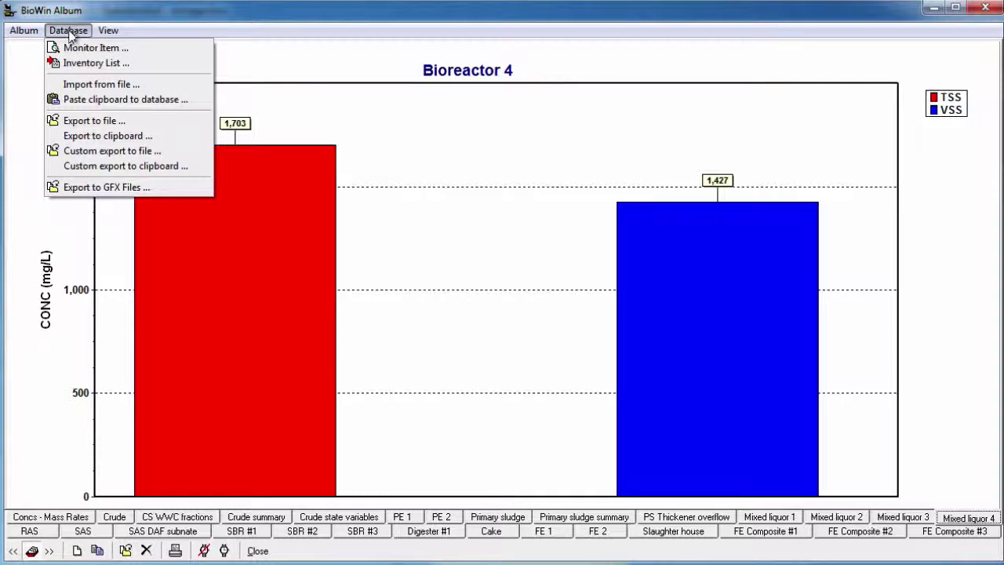
click(190, 97)
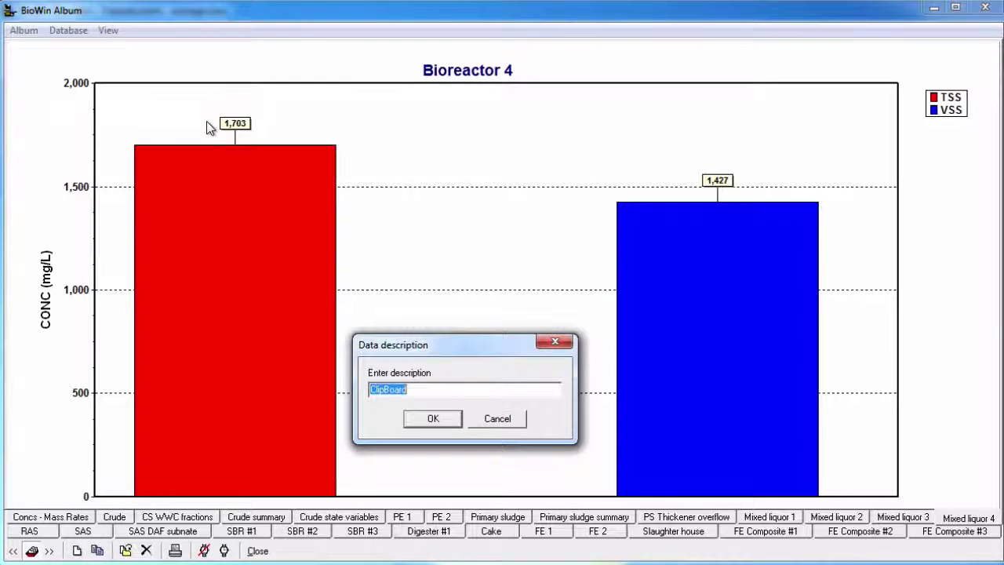
text(MLVSS (obs))
click(460, 422)
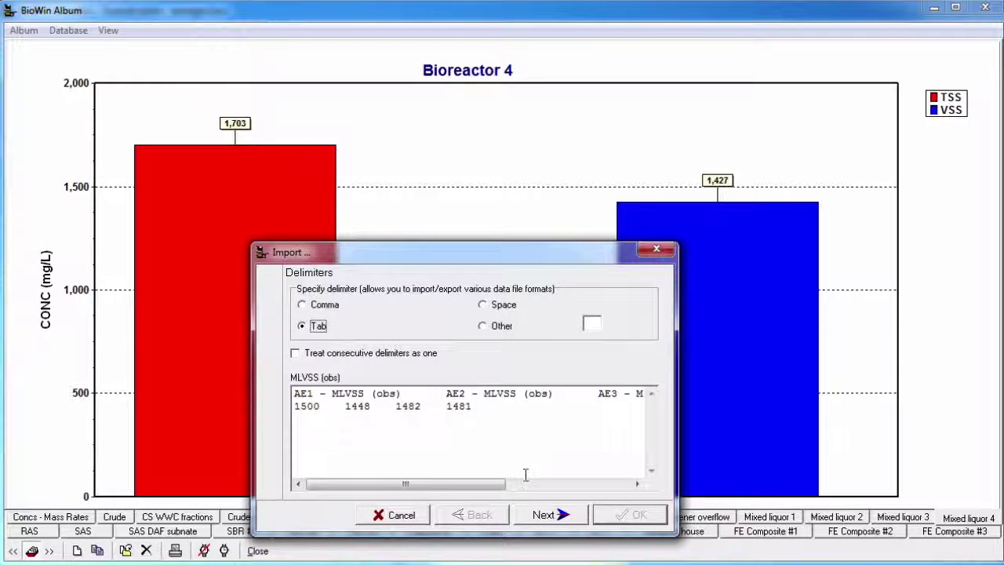
click(568, 520)
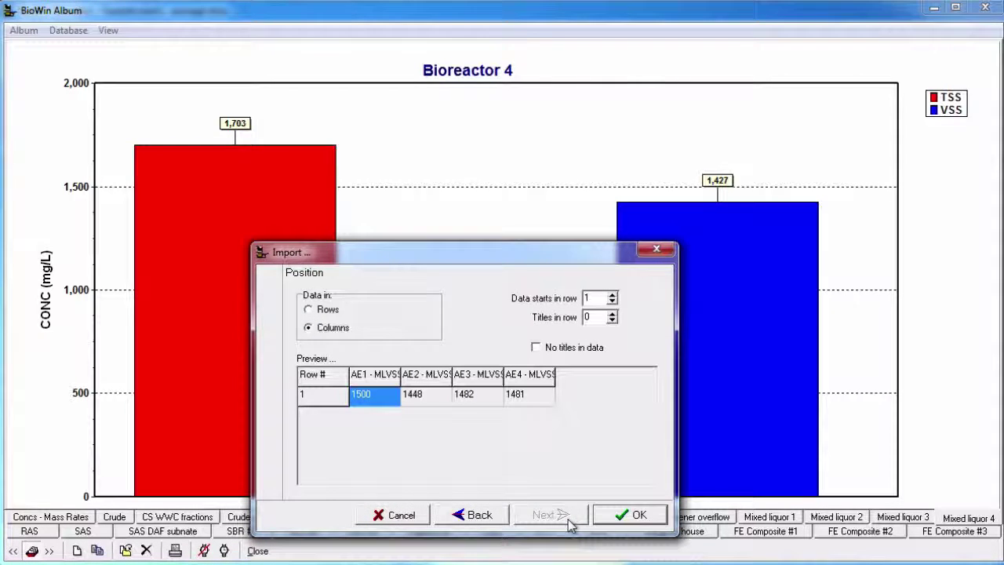
click(612, 517)
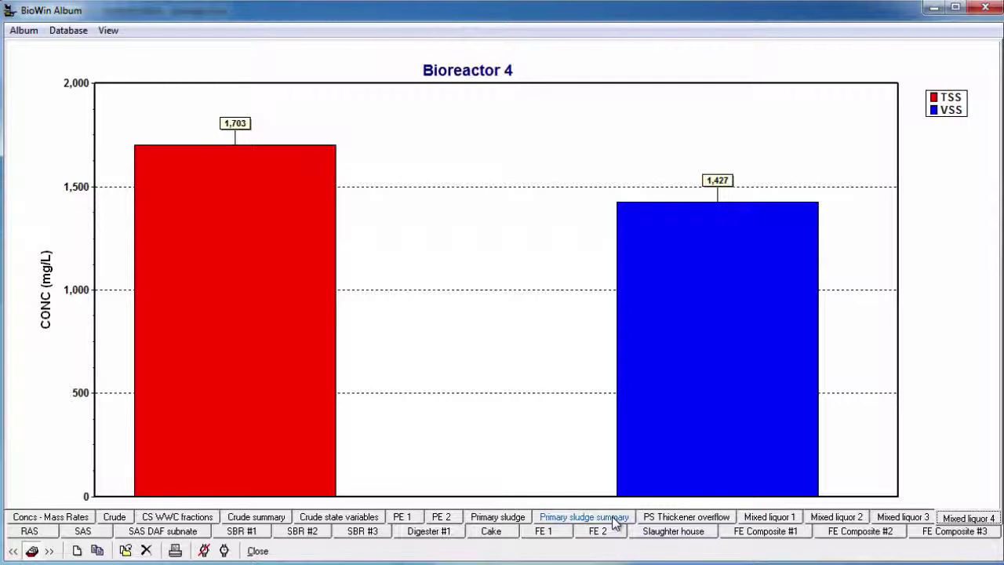
Step: On the Bioreactor 2 chart, start a new series from the imported MLSS (obs) dataset
click(834, 519)
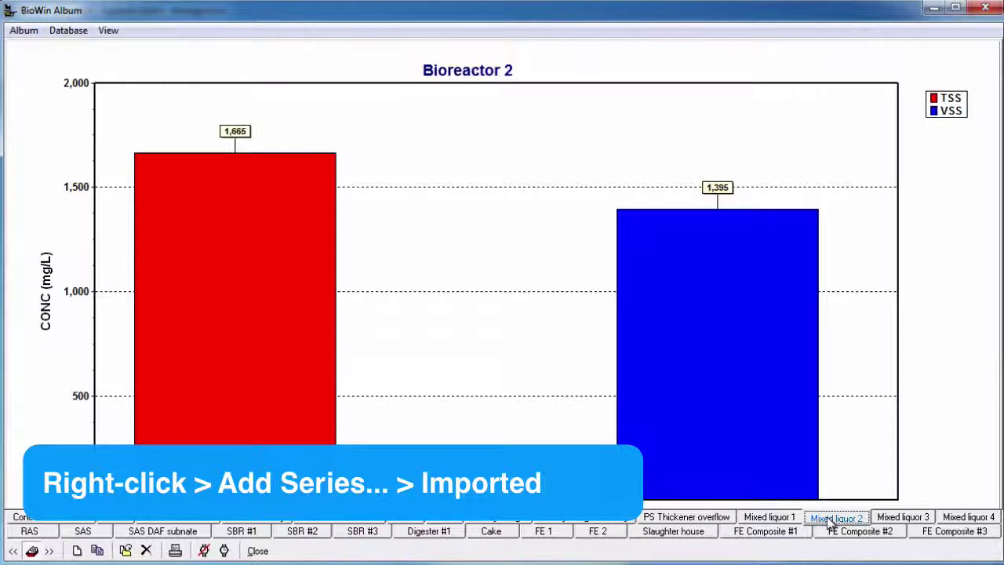
right_click(413, 288)
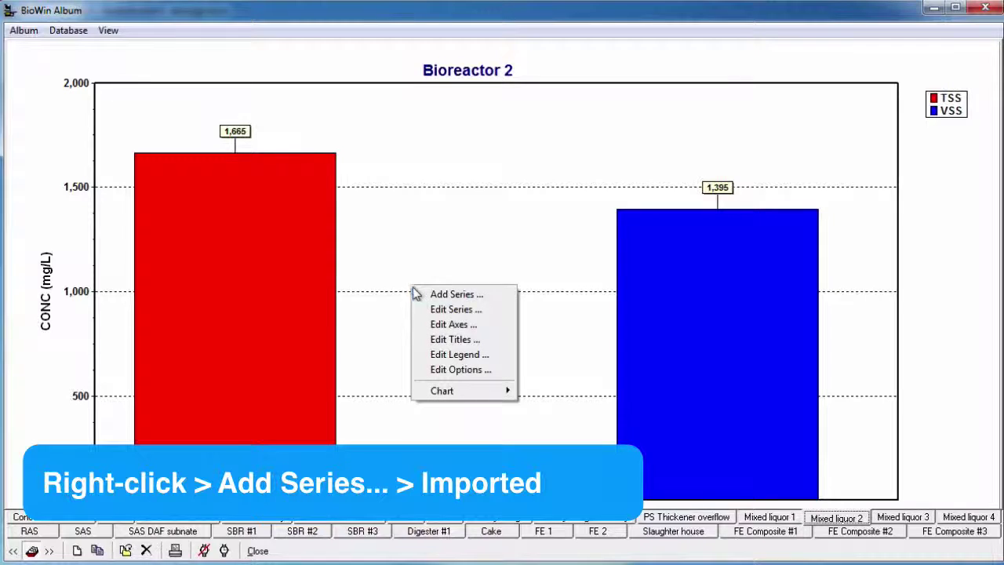
click(491, 295)
click(745, 51)
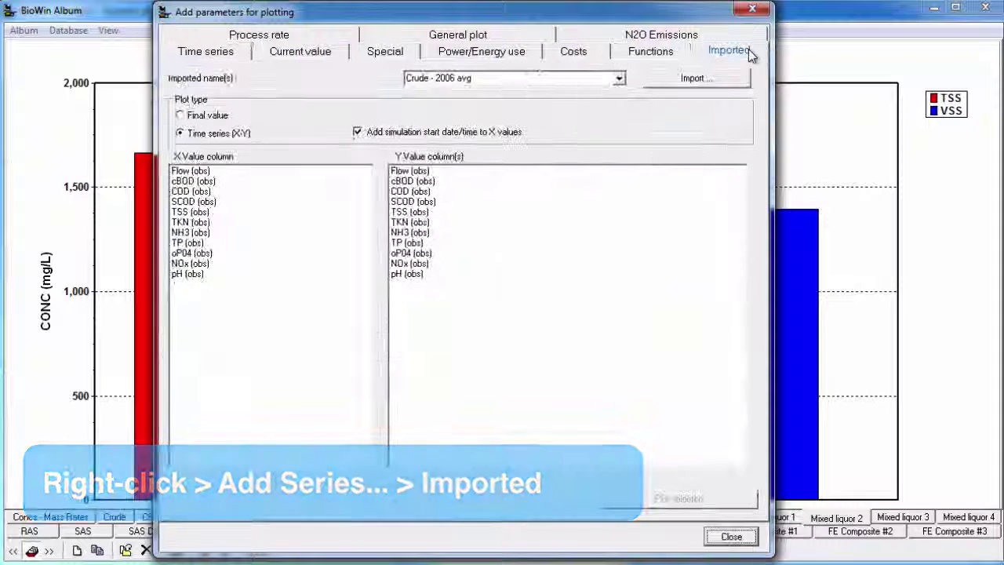
click(619, 77)
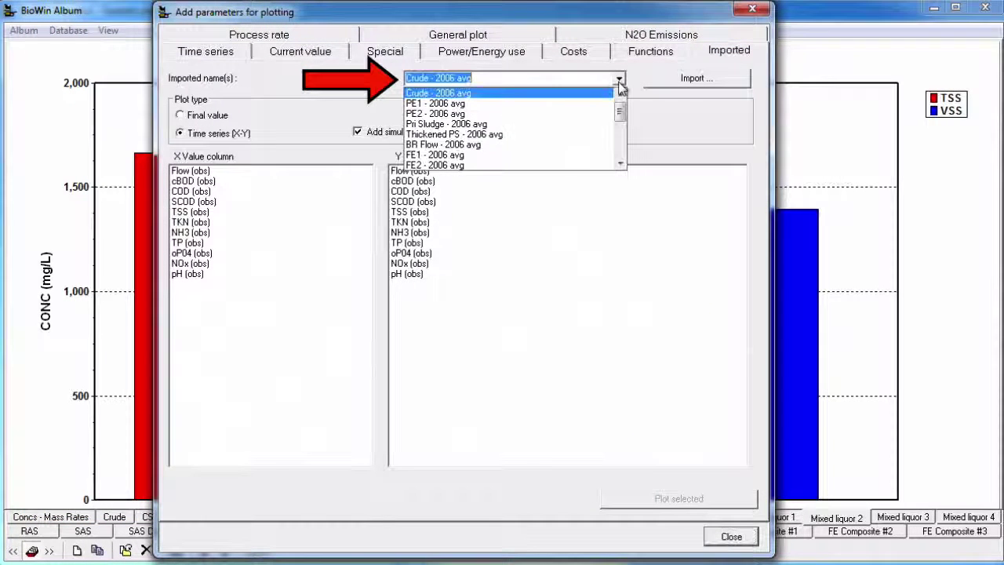
drag(623, 112, 622, 157)
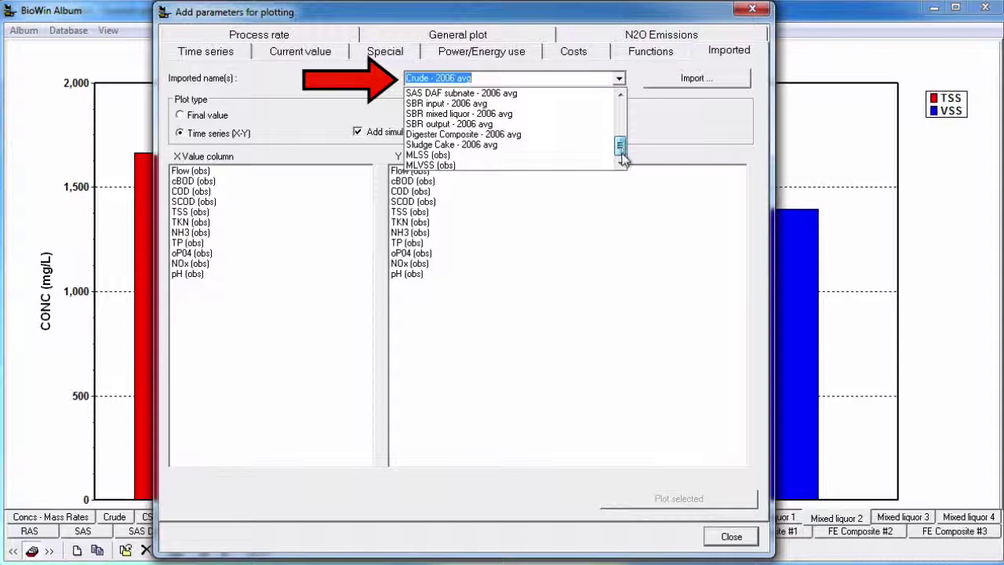
click(477, 155)
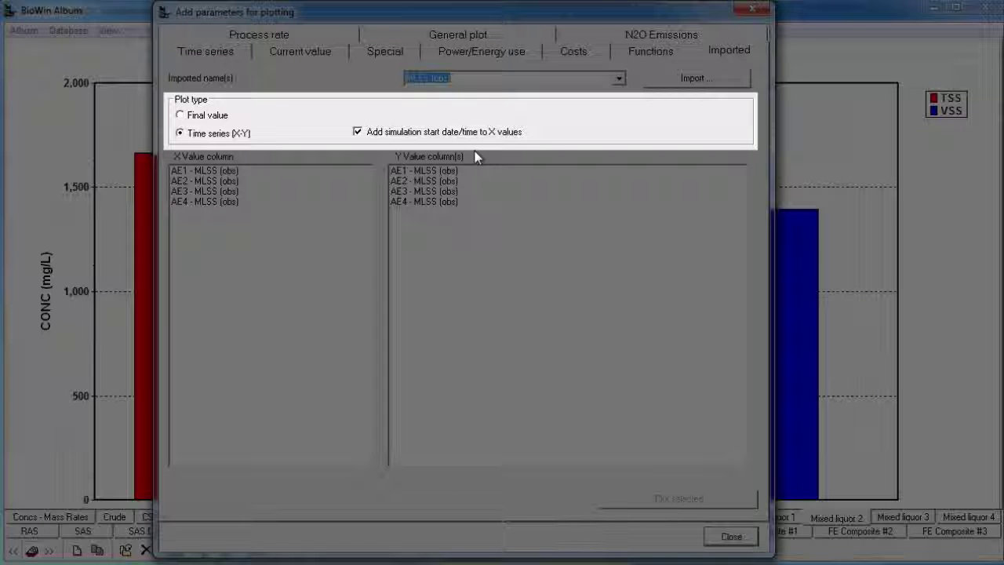
Step: Plot the AE2 - MLSS (obs) final value as a bar series
click(207, 116)
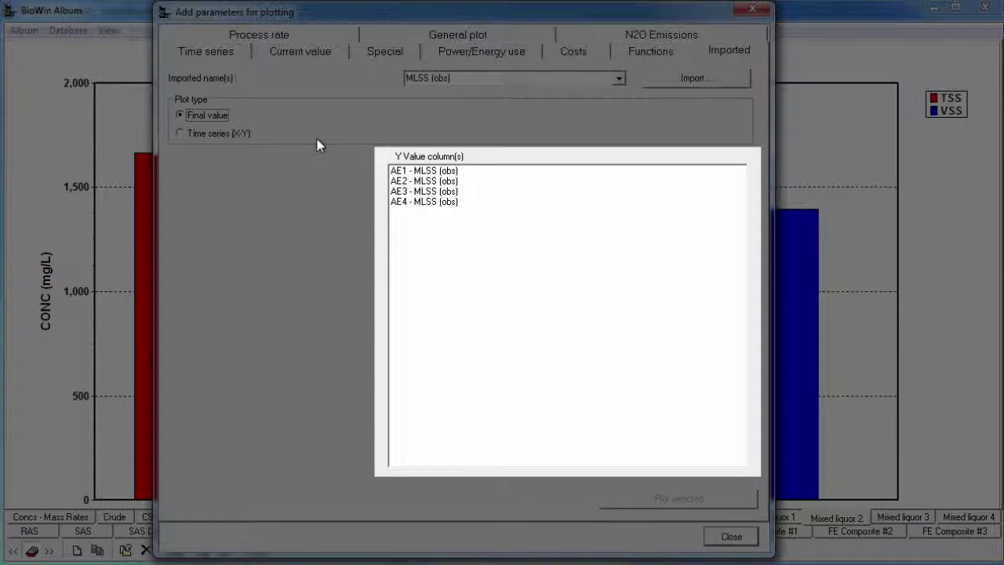
click(438, 181)
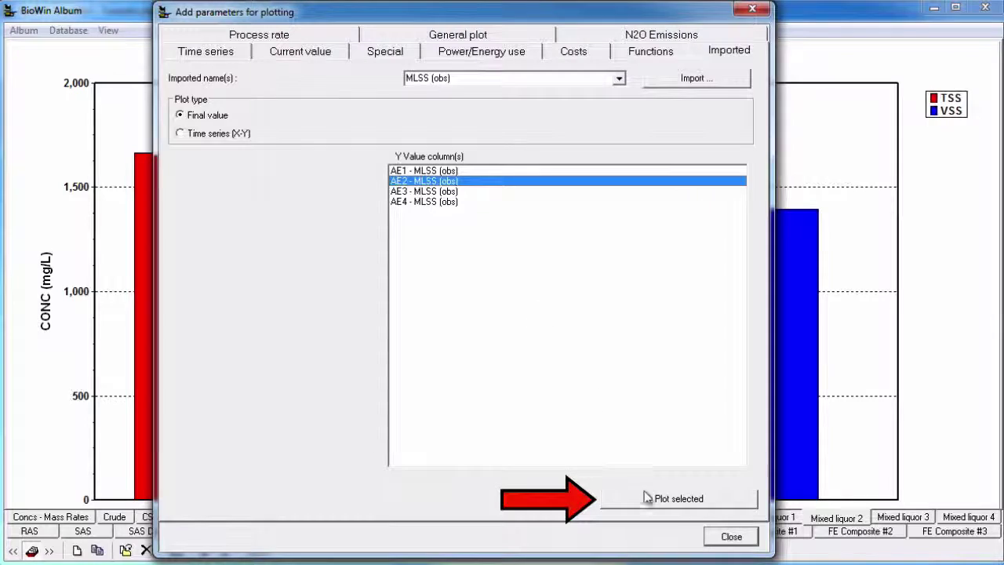
click(644, 498)
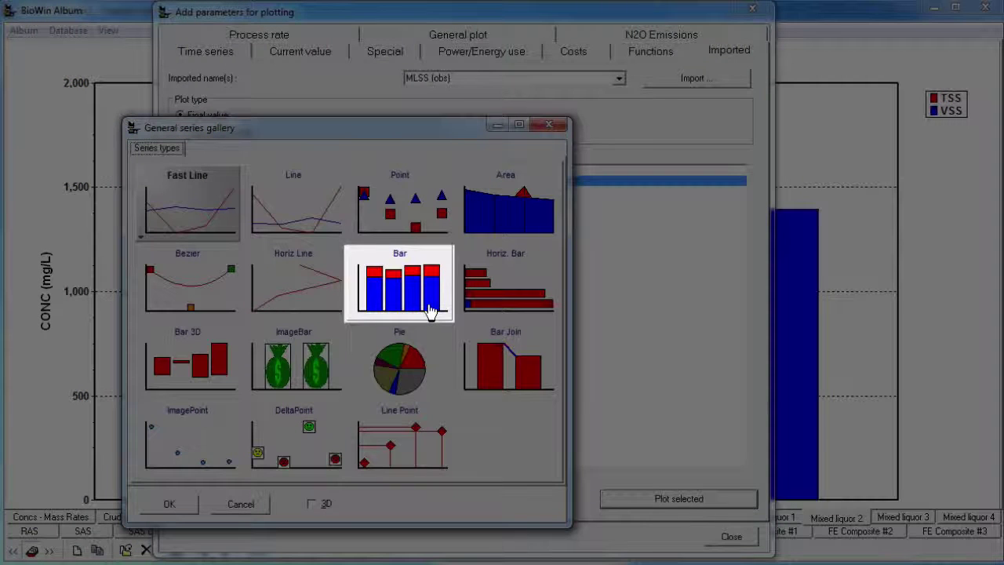
click(430, 311)
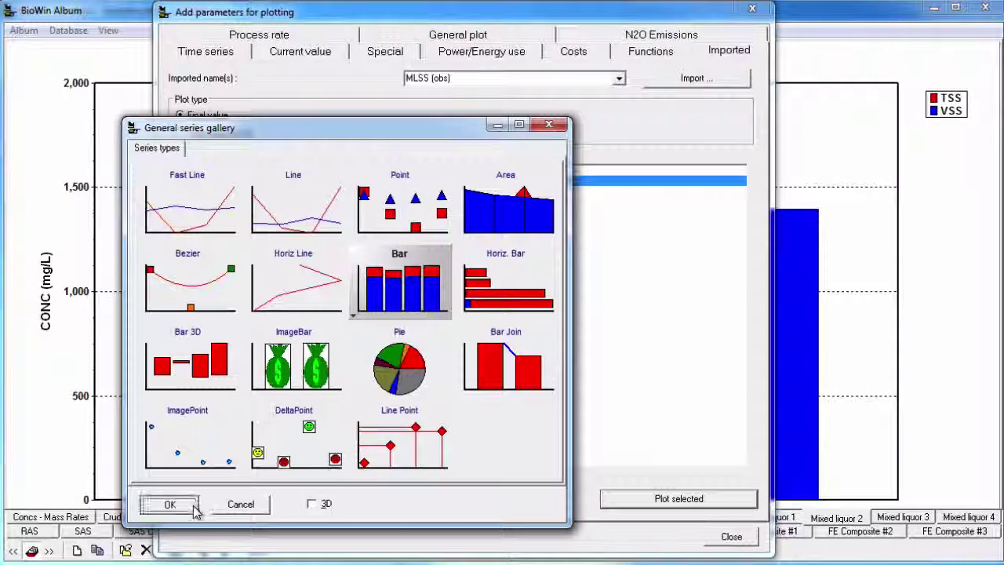
click(194, 507)
click(723, 535)
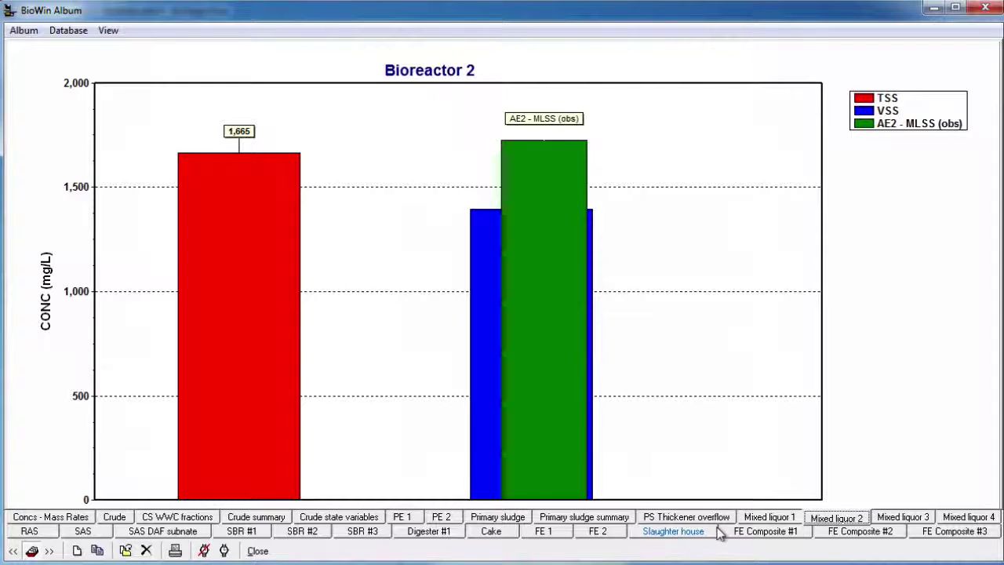
Step: Add the imported AE2 - MLVSS (obs) final value to the chart as a bar series
right_click(619, 345)
click(667, 347)
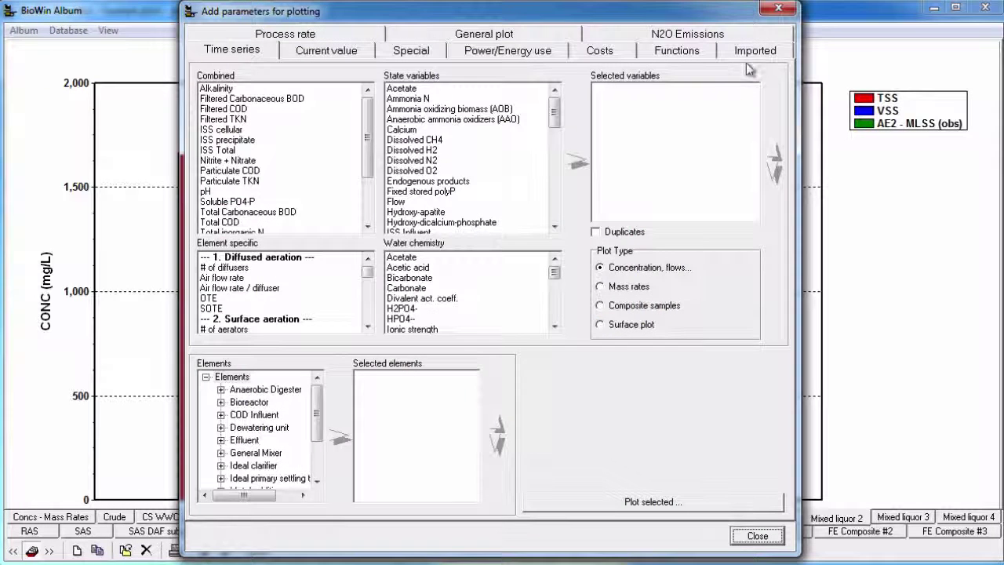
click(755, 51)
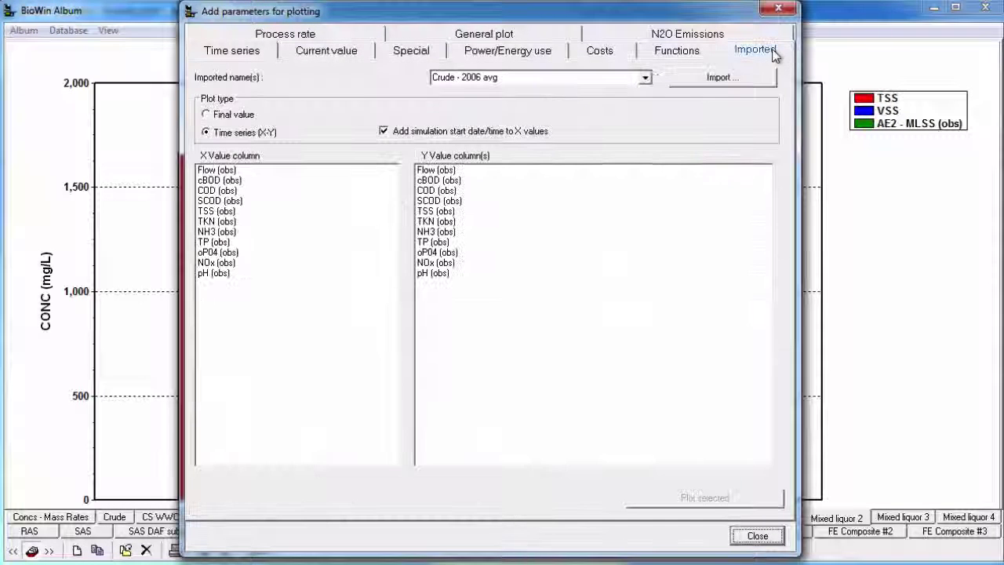
click(644, 79)
scroll(645, 133, down, 4)
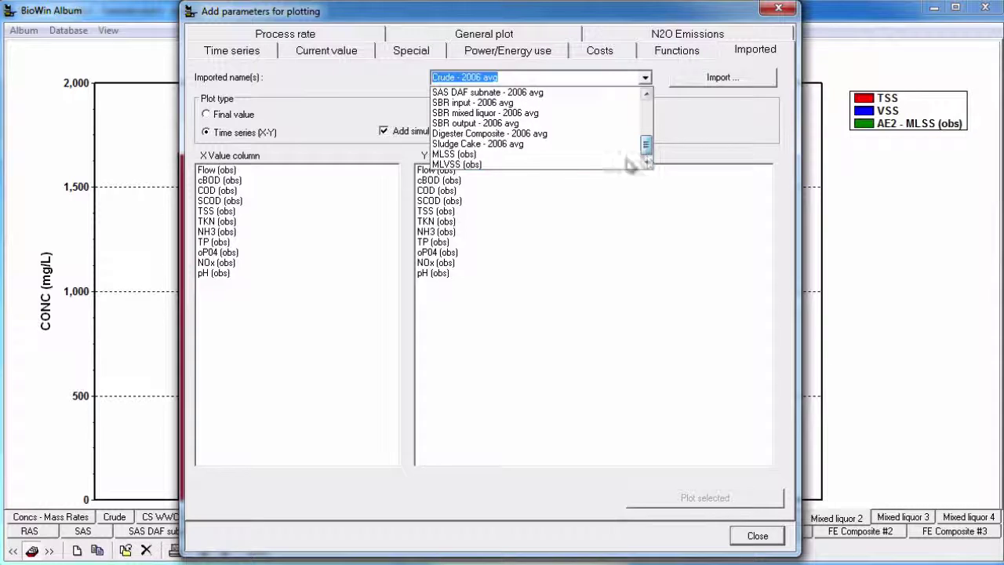
click(558, 166)
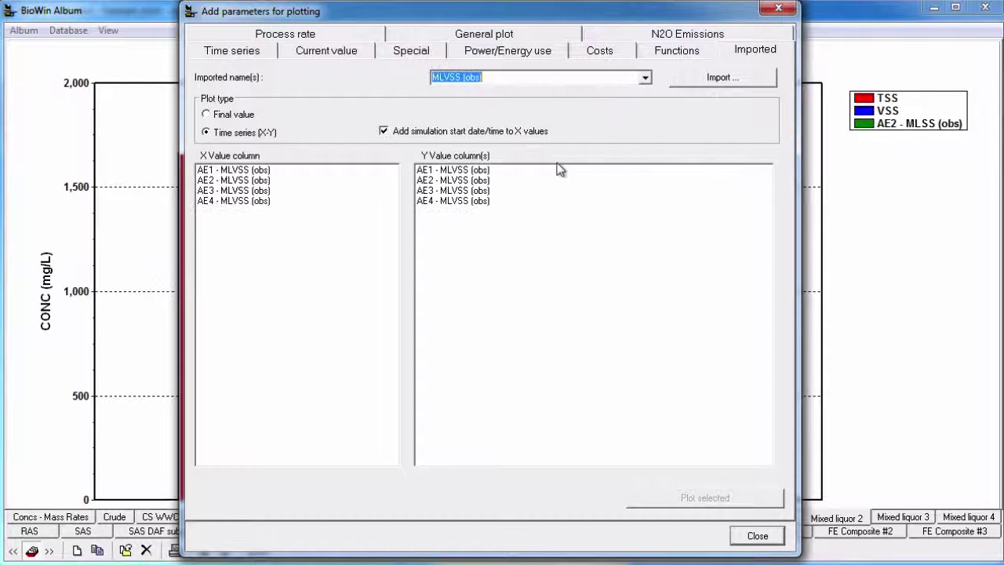
click(232, 114)
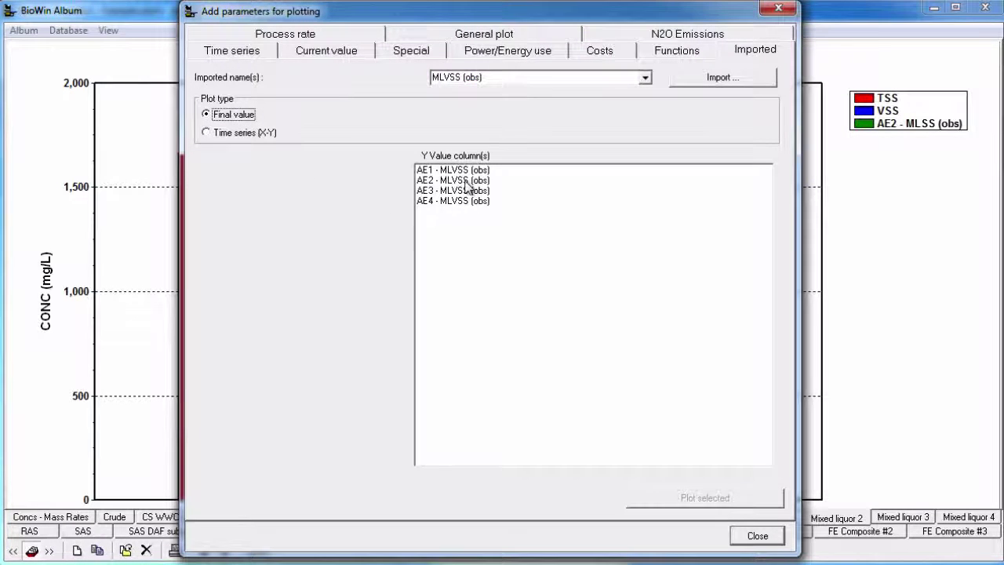
click(463, 179)
click(642, 501)
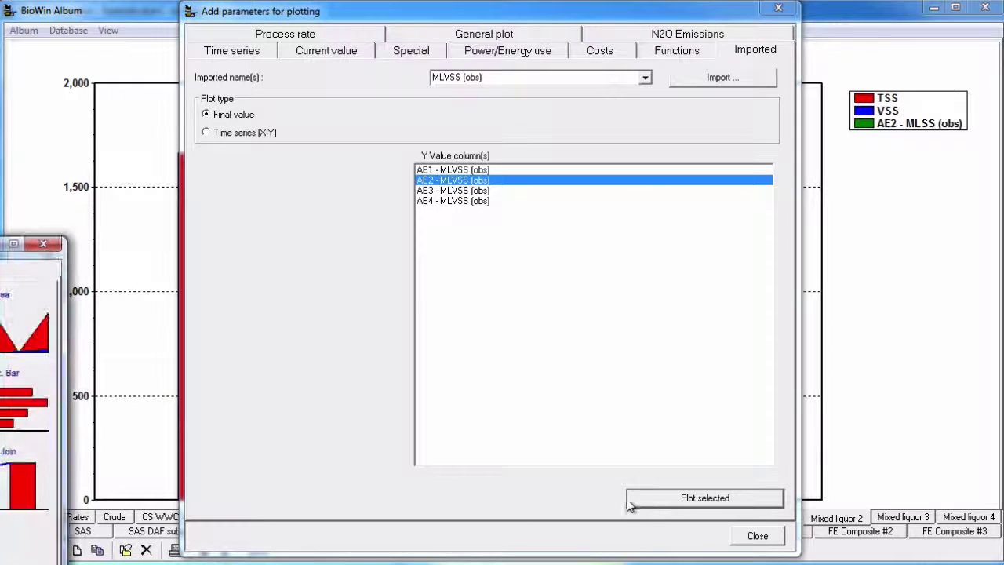
drag(398, 165, 444, 139)
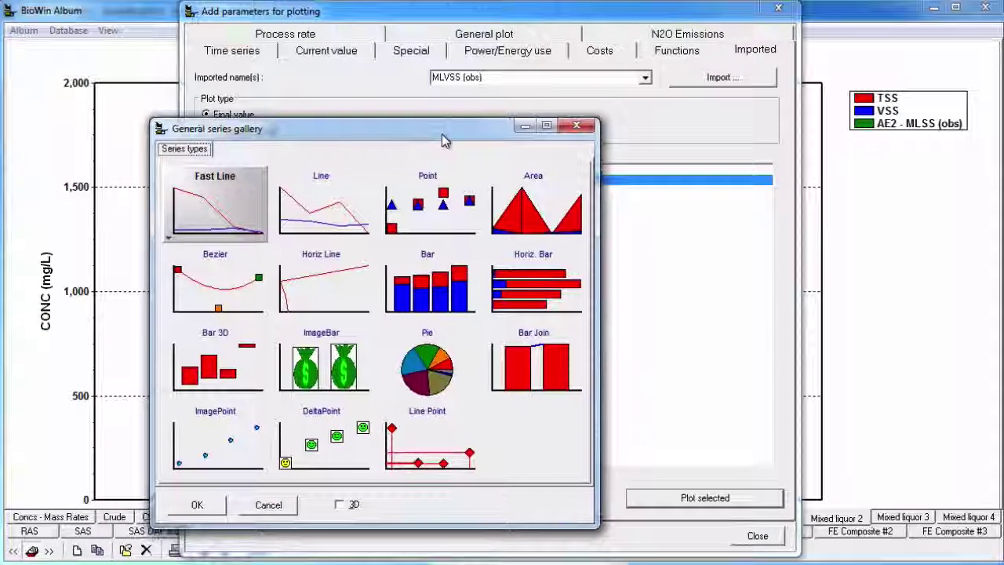
double_click(437, 309)
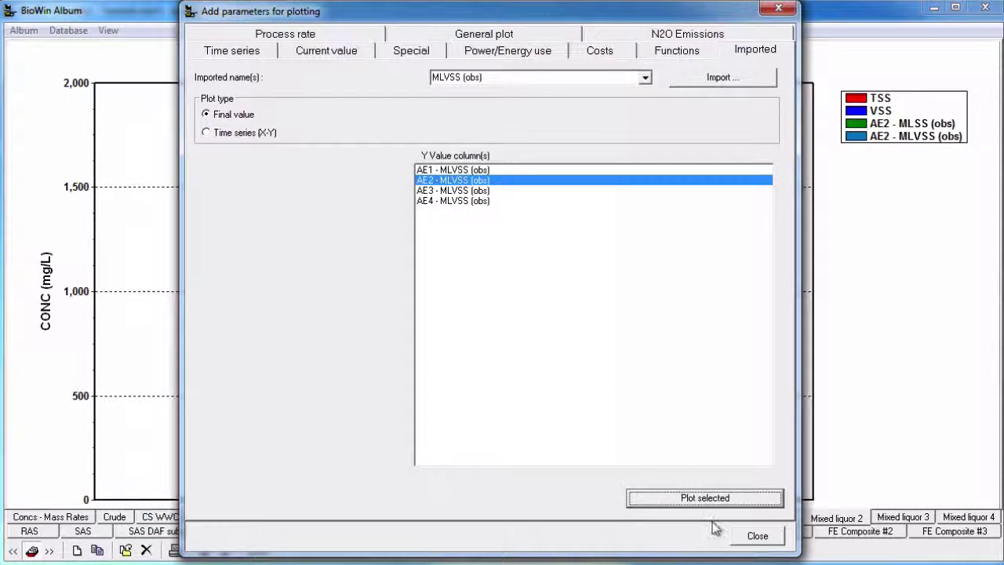
click(757, 535)
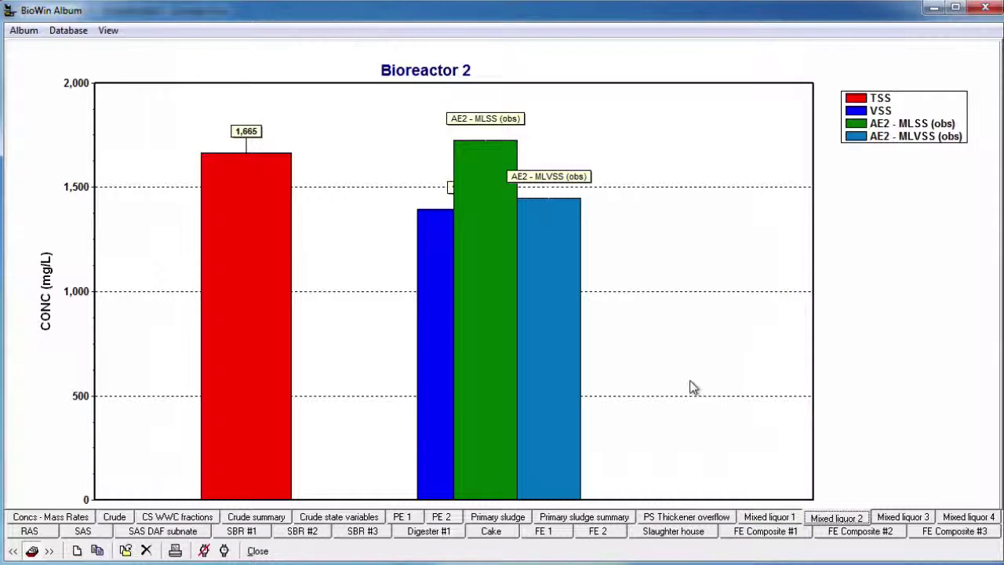
Step: In the Chart editor, move the AE2 - MLSS (obs) series up ahead of VSS
right_click(694, 386)
click(764, 404)
click(396, 359)
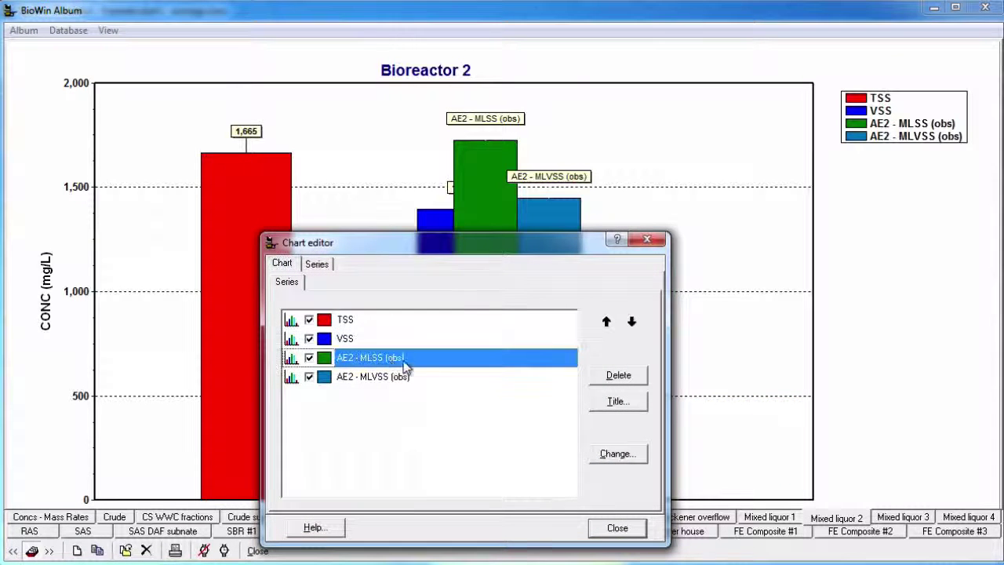
click(607, 321)
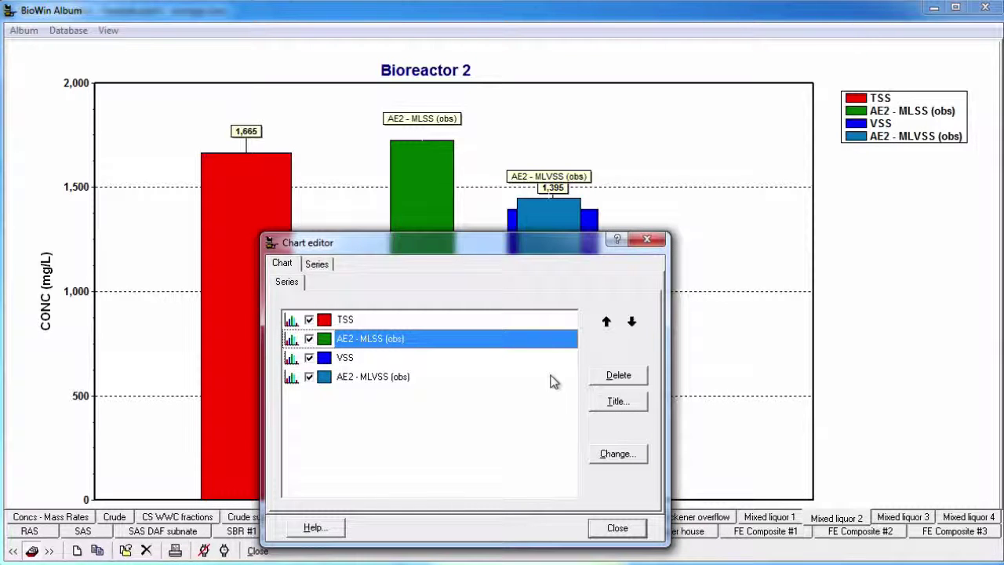
Step: Color the AE2 - MLSS (obs) bar orange and the AE2 - MLVSS (obs) bar light cyan
click(322, 342)
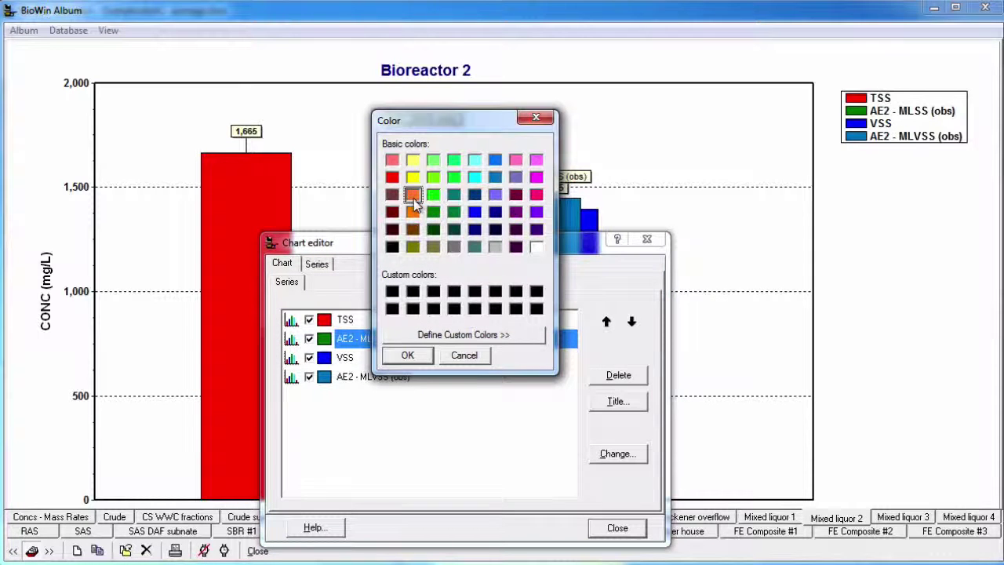
click(420, 355)
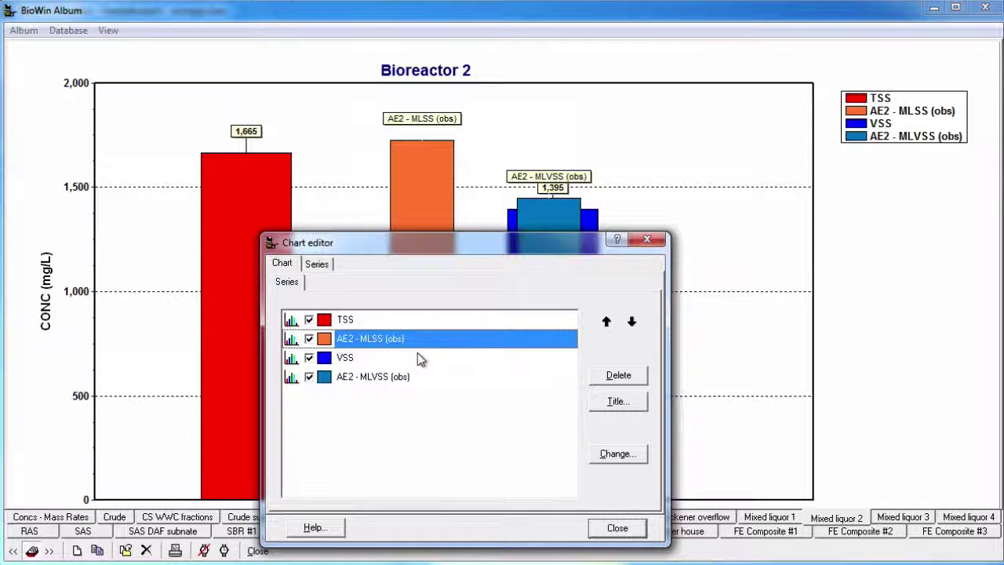
click(324, 379)
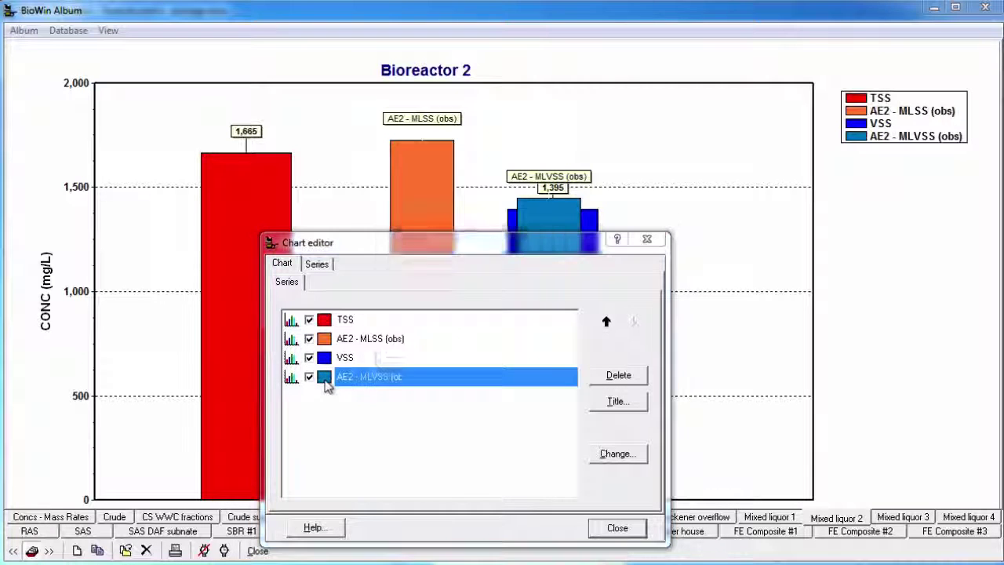
click(474, 162)
click(413, 355)
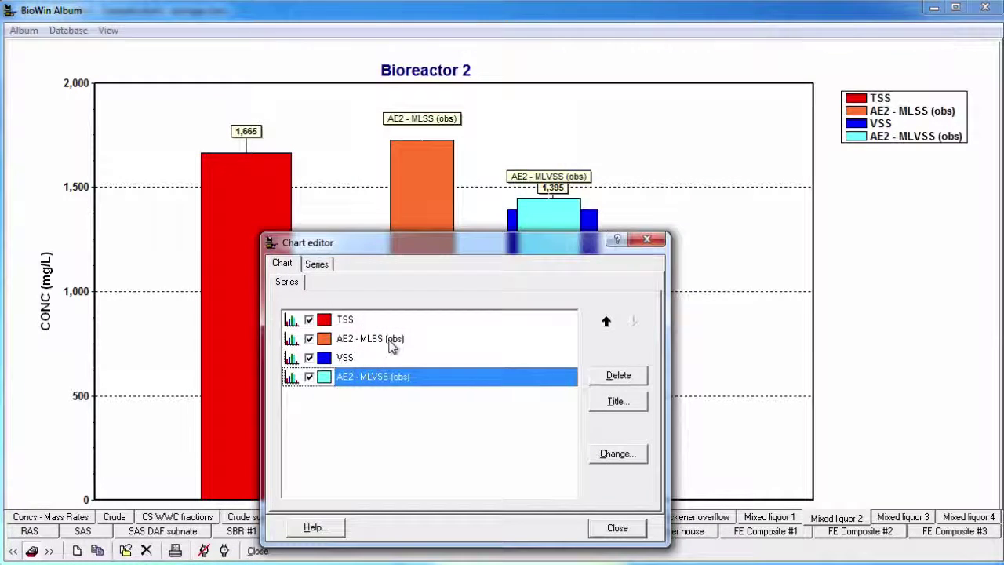
click(318, 264)
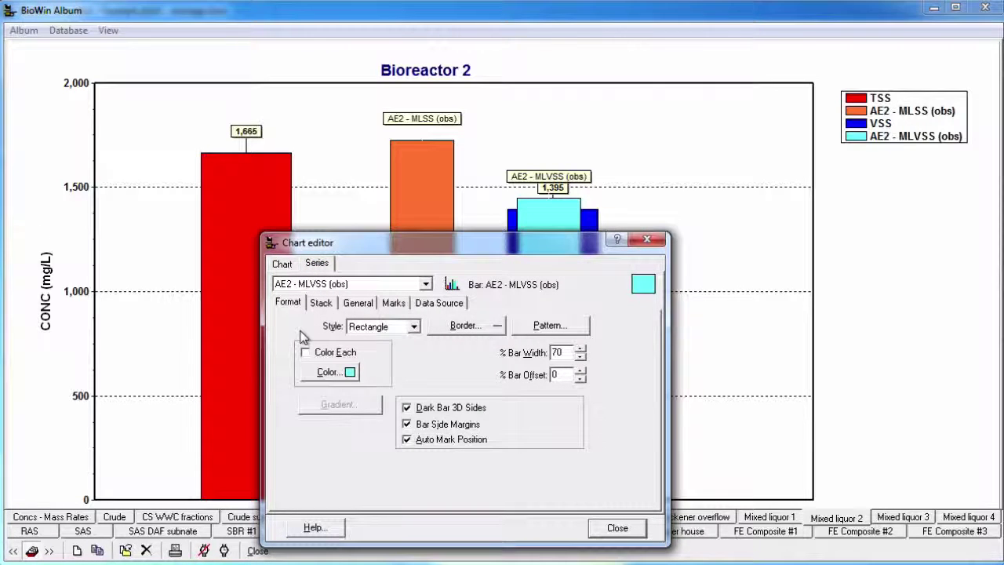
Step: Give the AE2 - MLVSS (obs) bar 100% width and 100% bar offset
drag(388, 247, 730, 204)
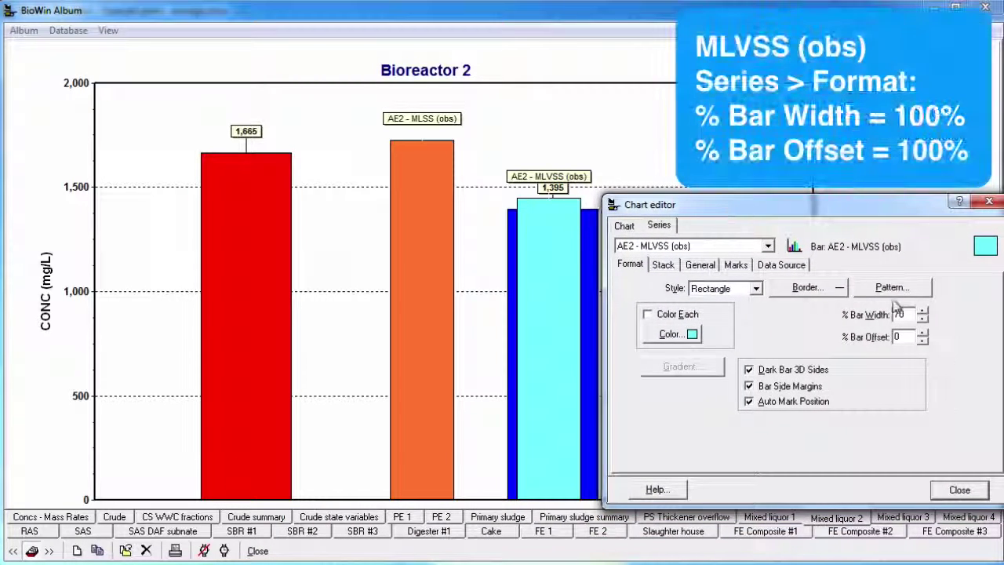
click(923, 311)
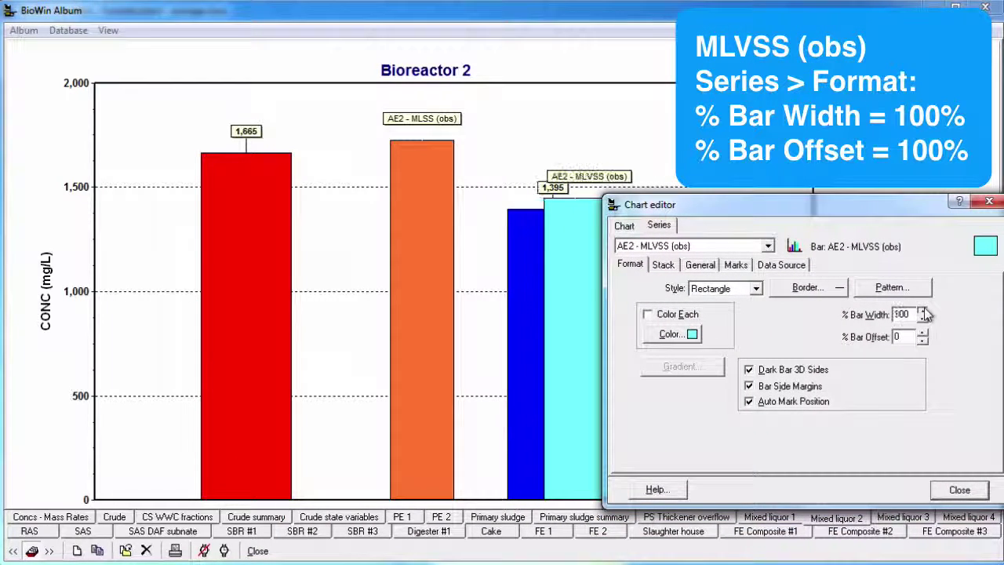
click(923, 332)
drag(729, 212, 162, 196)
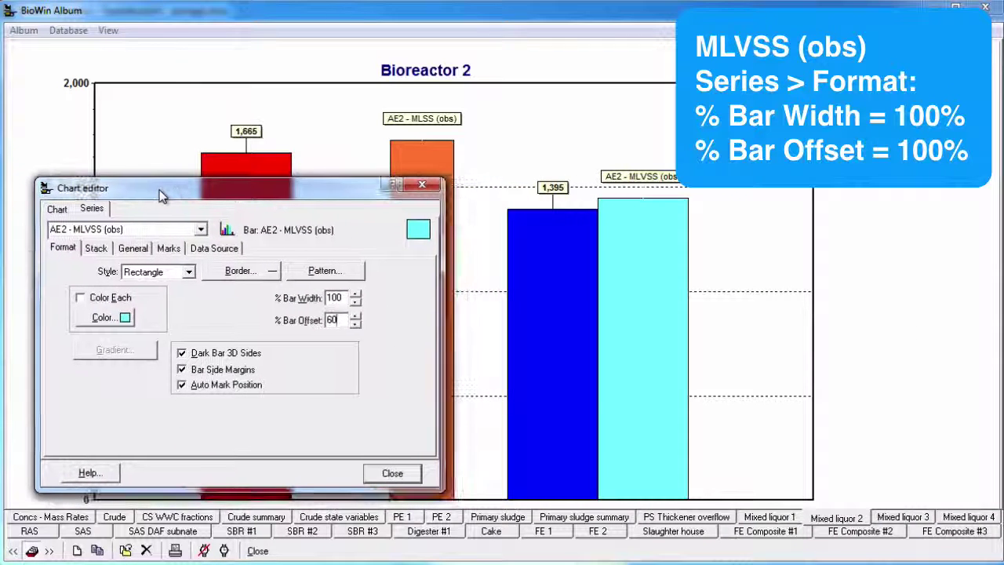
click(355, 317)
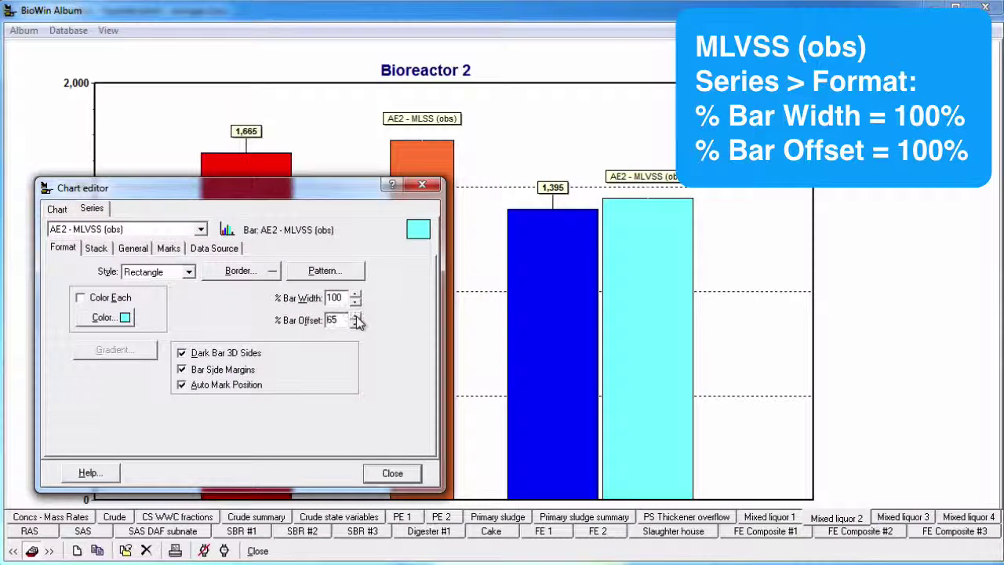
click(355, 317)
click(355, 317)
click(356, 317)
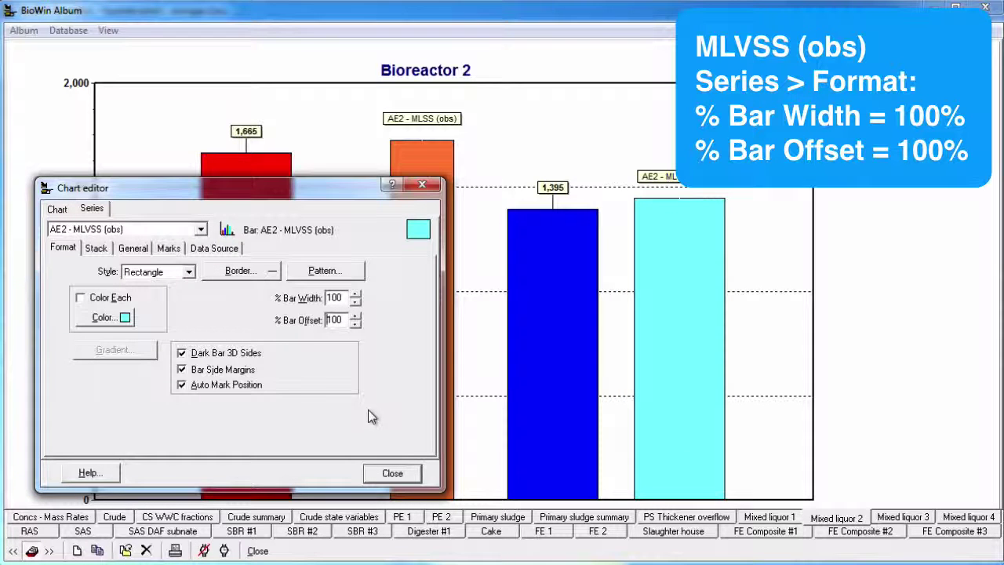
Step: Set the AE2 - MLSS (obs) bar to 100% width and -40% offset
click(201, 230)
click(82, 254)
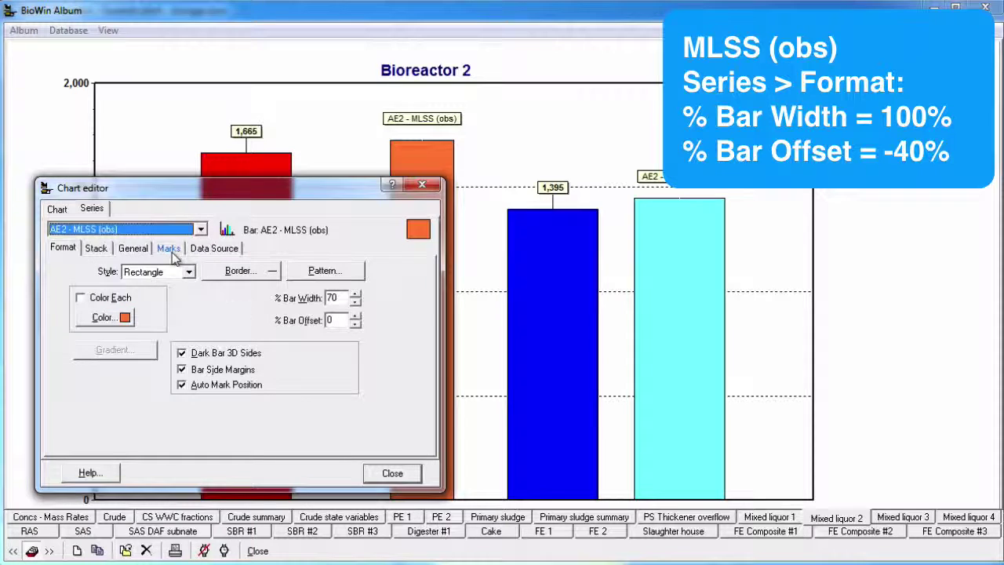
click(356, 294)
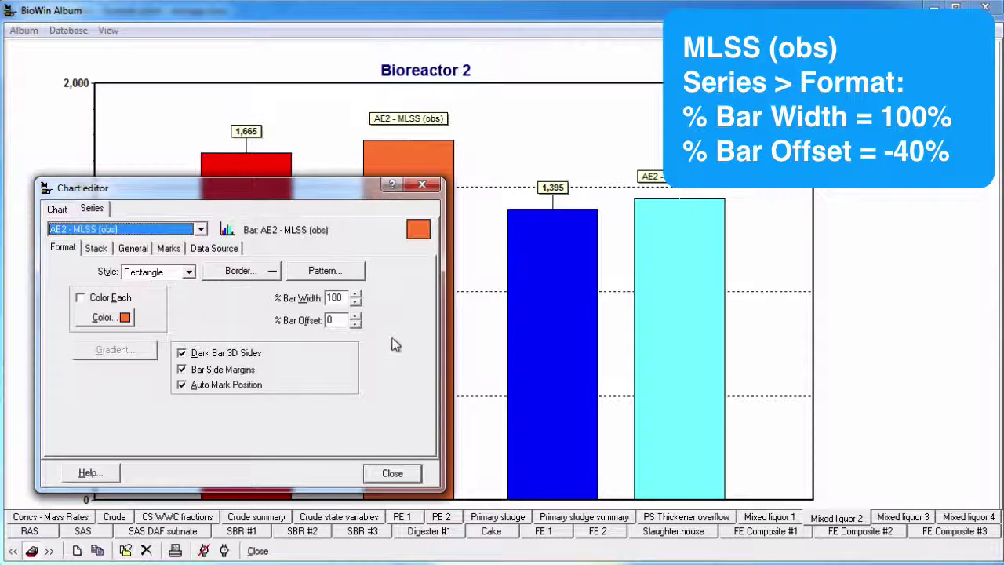
click(355, 324)
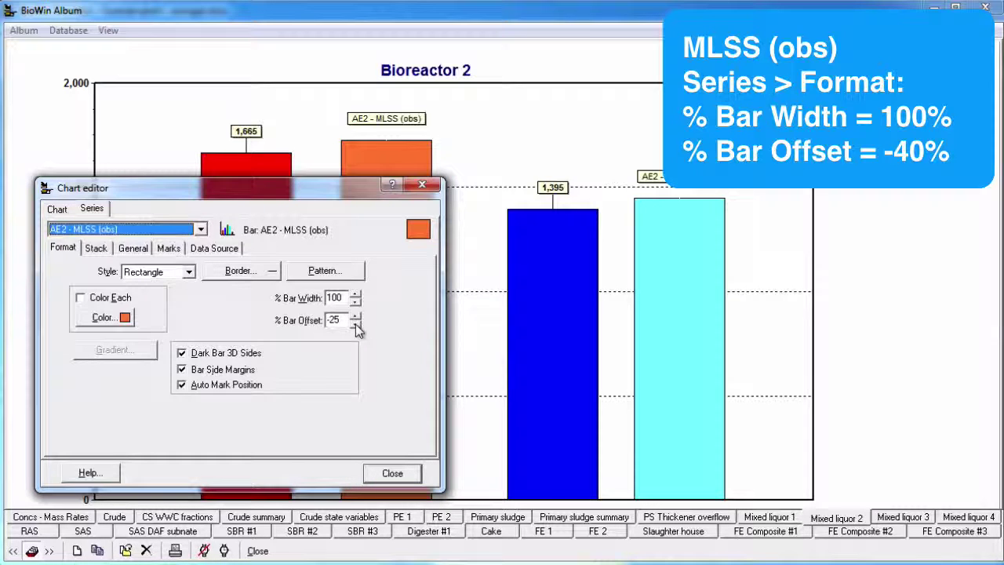
click(355, 324)
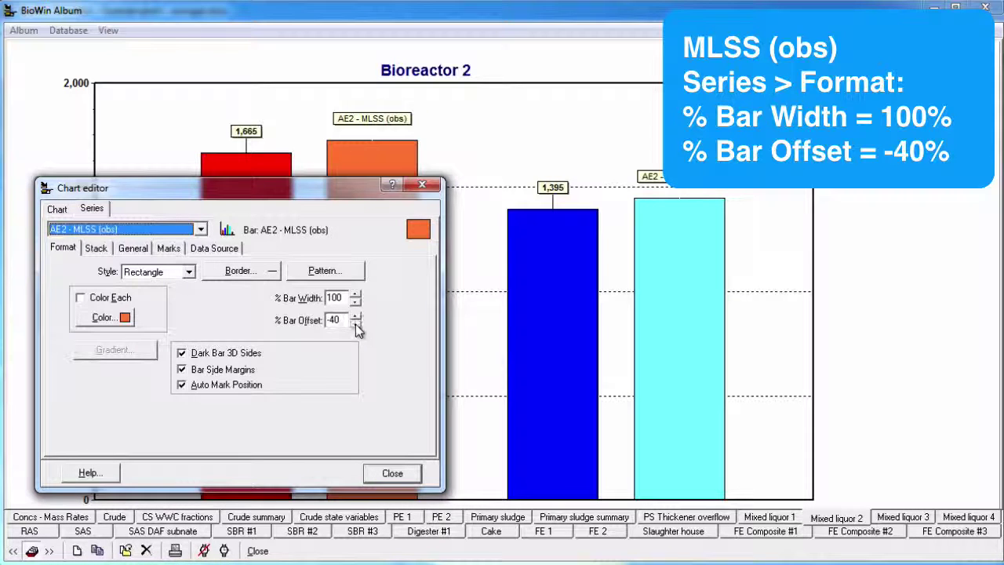
Step: Show bold value marks on the AE2 - MLSS (obs) bar
drag(298, 191, 758, 194)
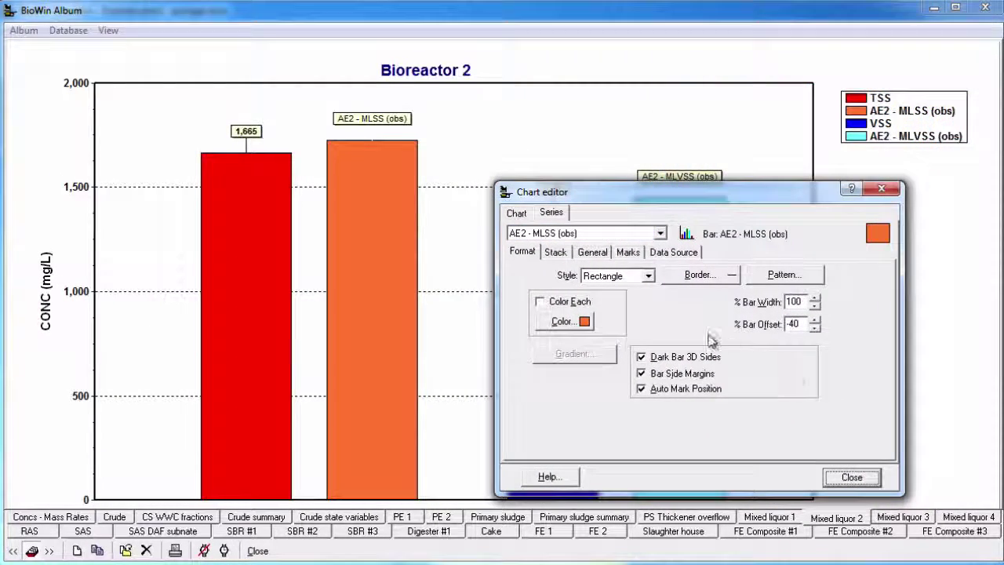
click(629, 252)
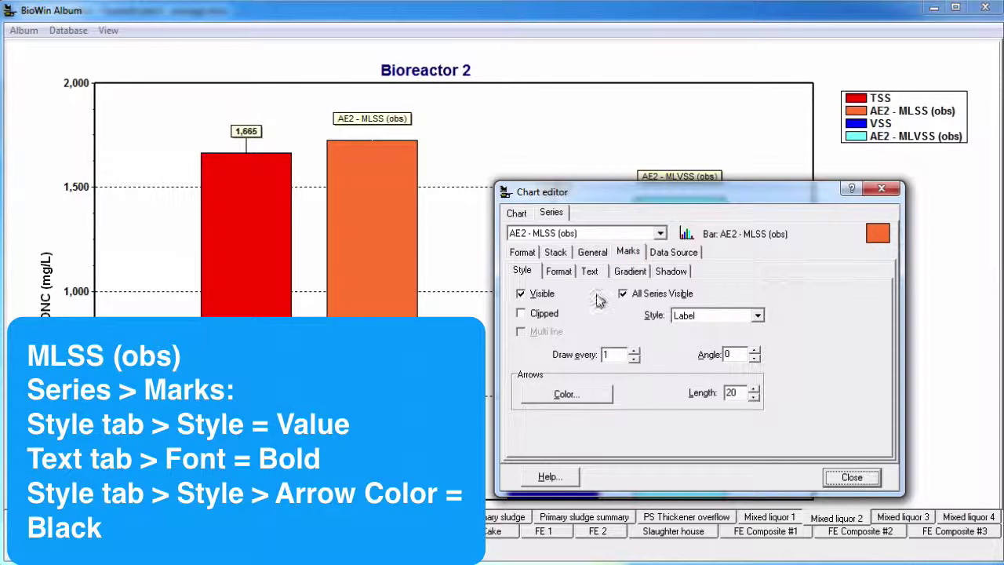
click(757, 315)
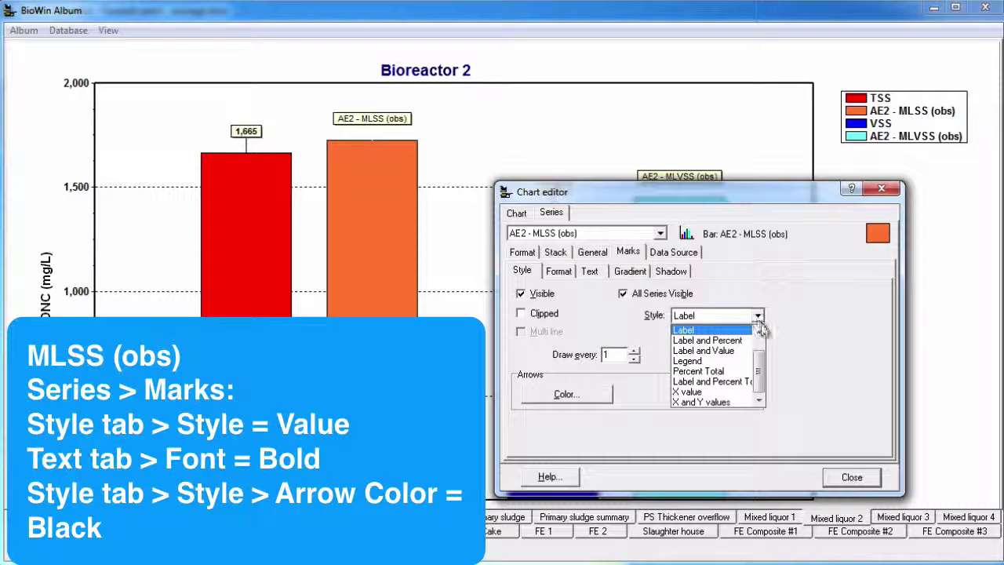
drag(764, 354, 761, 348)
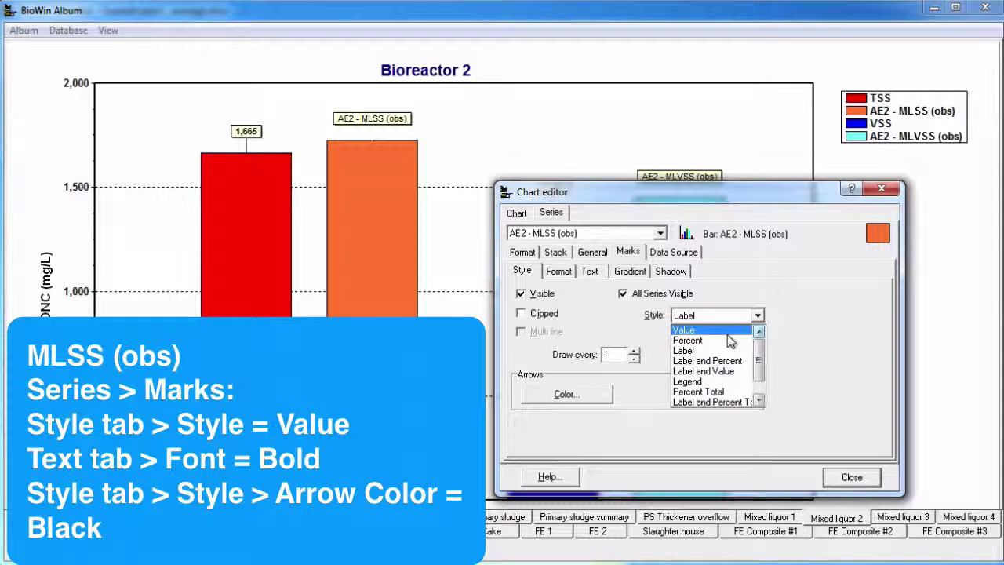
click(727, 333)
click(594, 271)
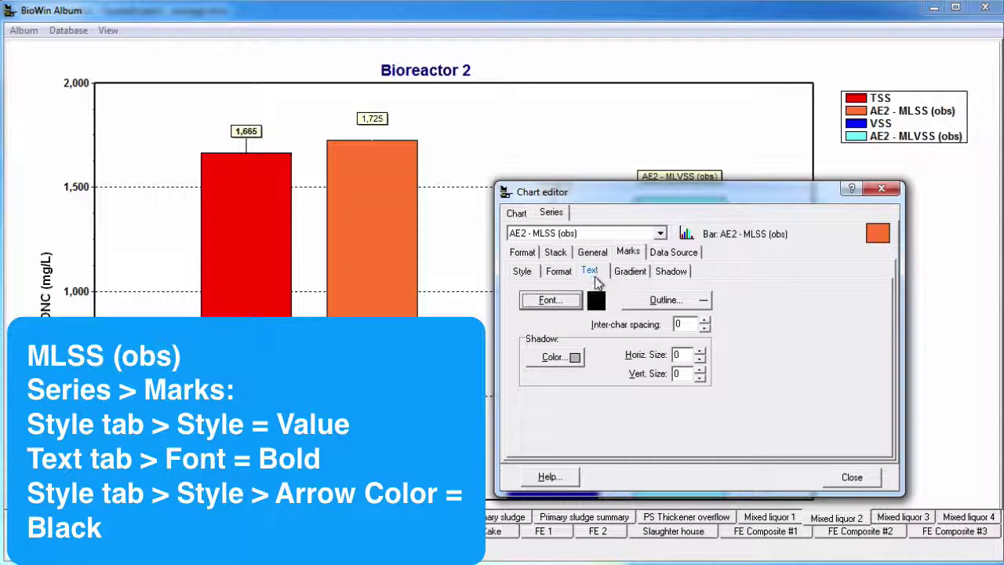
click(575, 302)
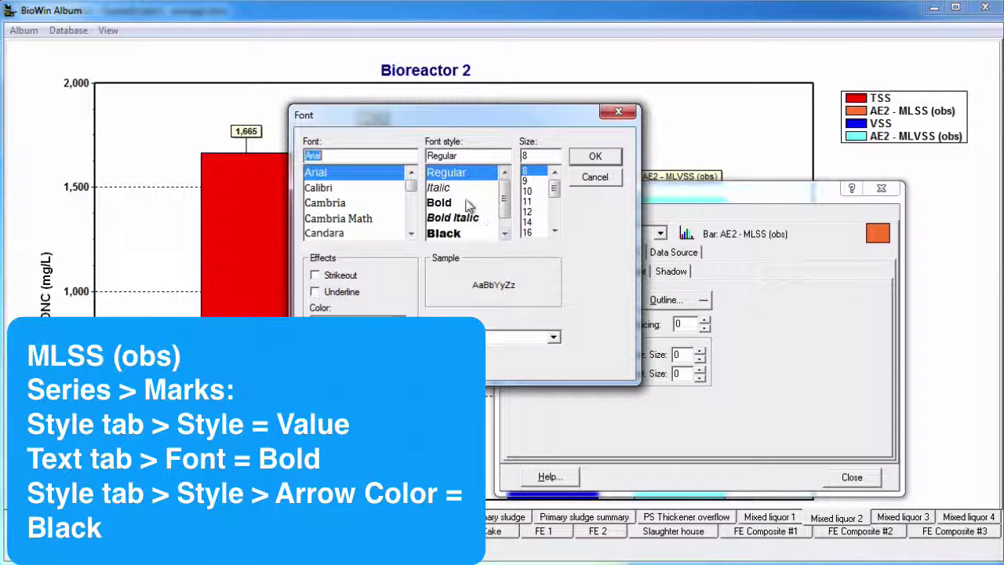
click(438, 202)
click(596, 156)
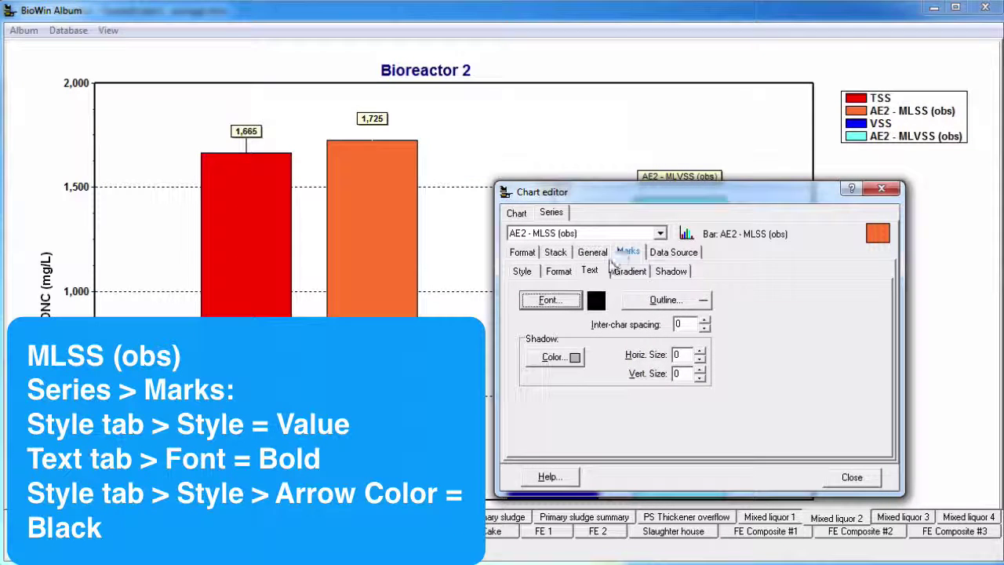
click(523, 271)
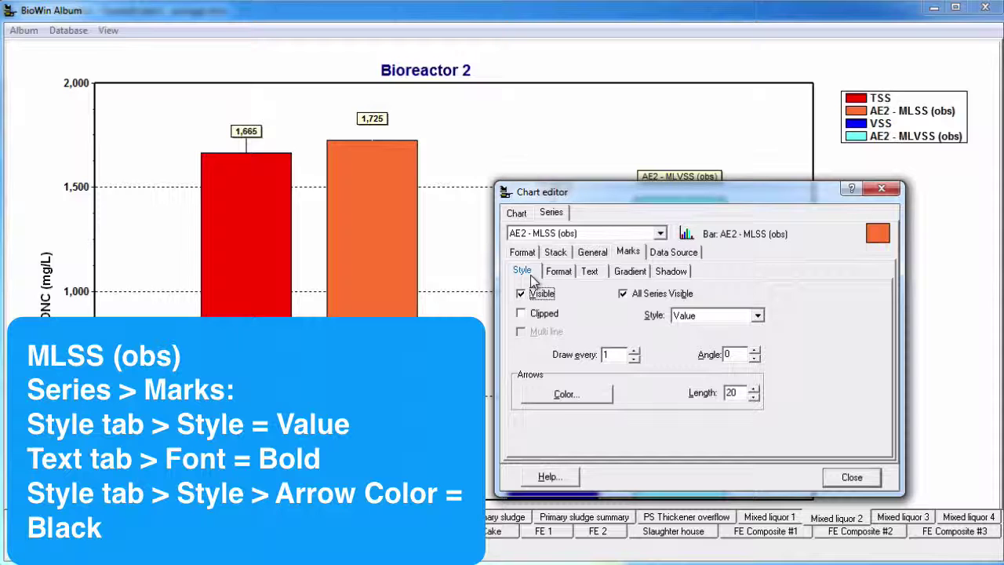
Step: Make the value label's leader arrow black
click(580, 389)
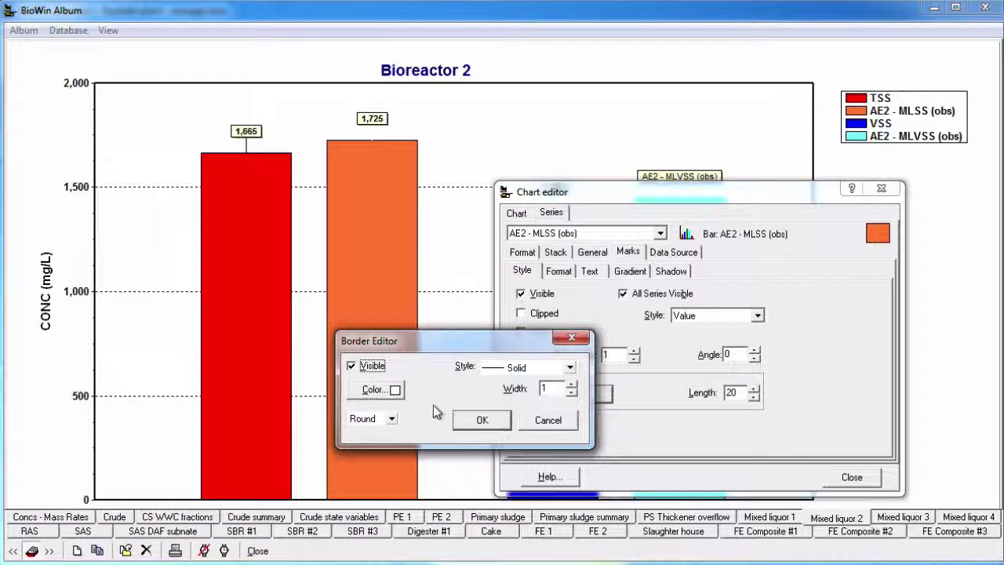
click(395, 391)
click(391, 246)
click(407, 354)
click(483, 420)
drag(738, 198, 327, 158)
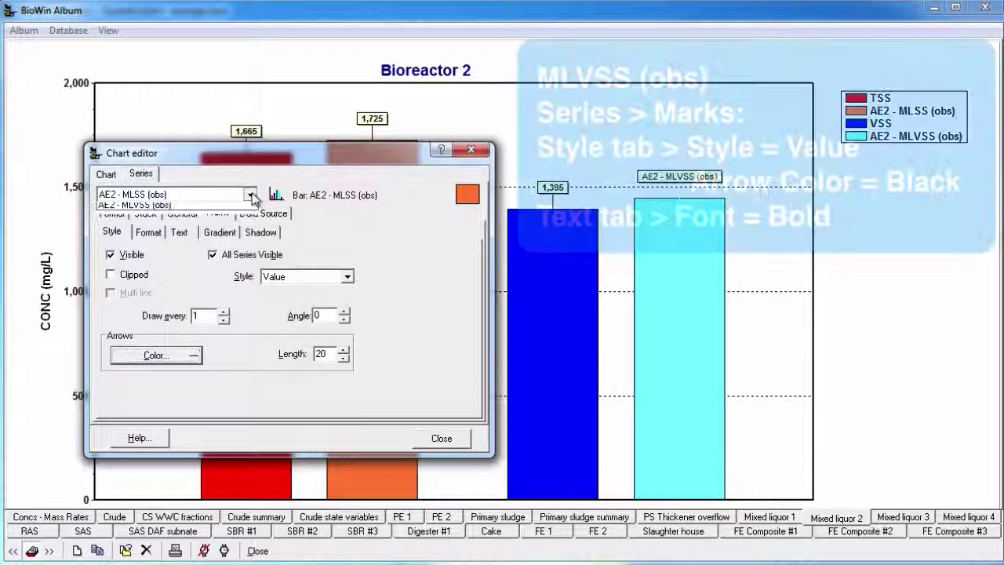
Step: Select the AE2 - MLVSS (obs) series and set its mark style to Value
click(250, 193)
click(222, 242)
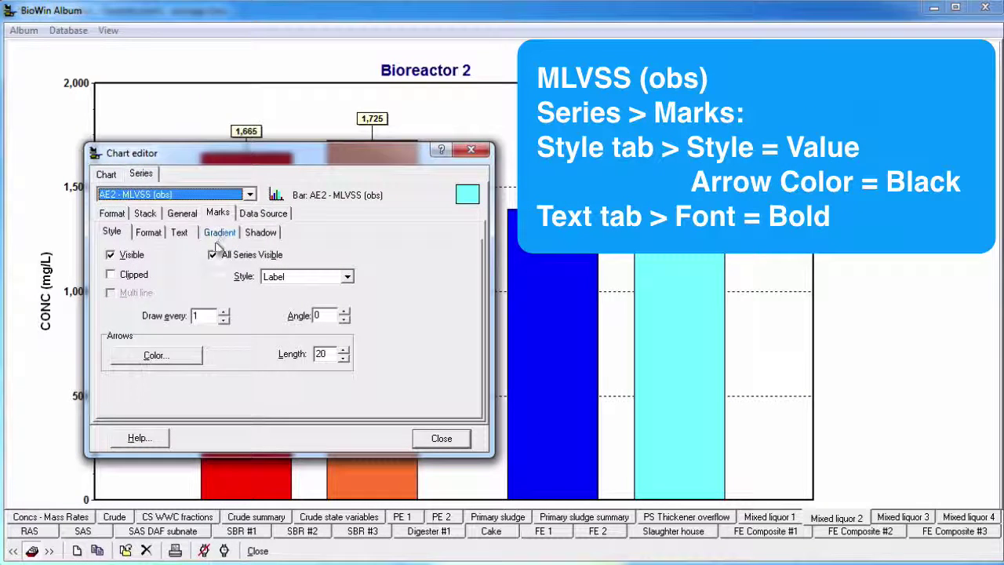
click(348, 277)
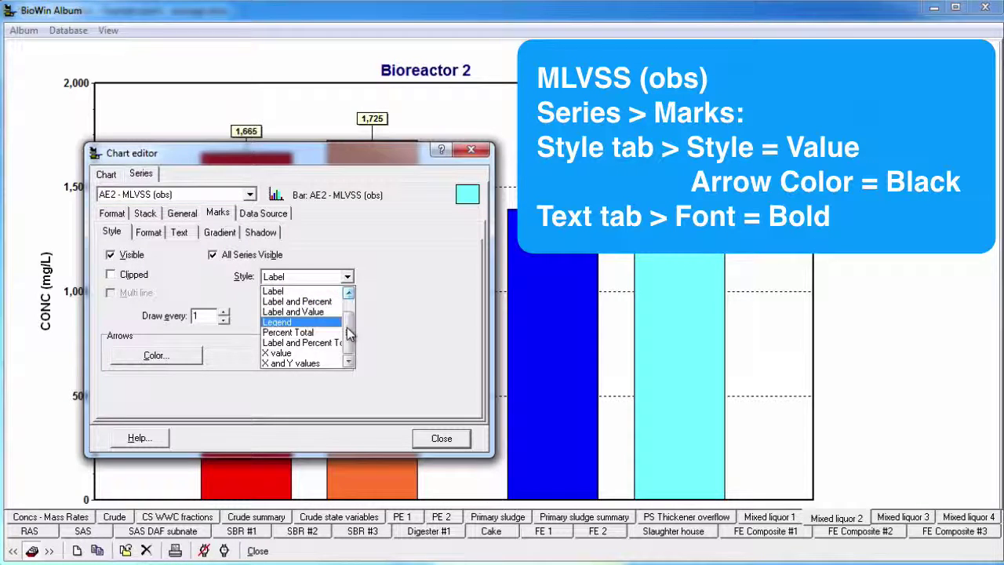
scroll(350, 333, up, 1)
click(306, 292)
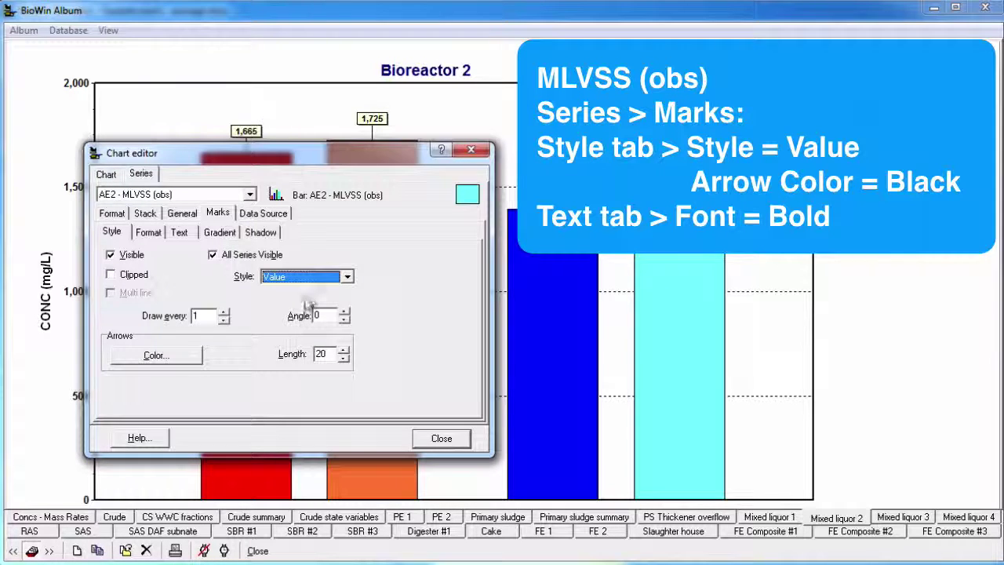
Step: Make the MLVSS value label's leader arrow black
click(186, 357)
click(401, 396)
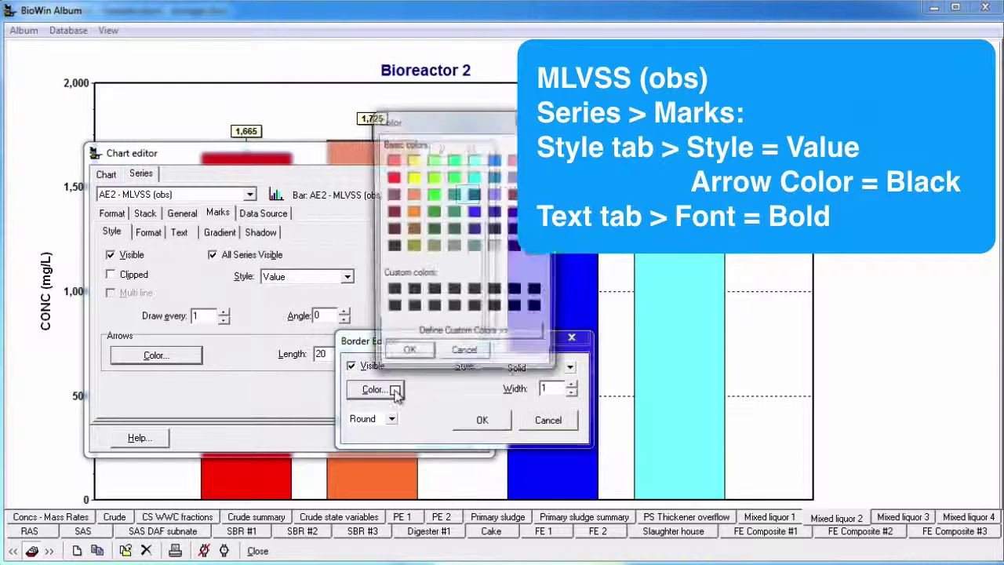
click(392, 246)
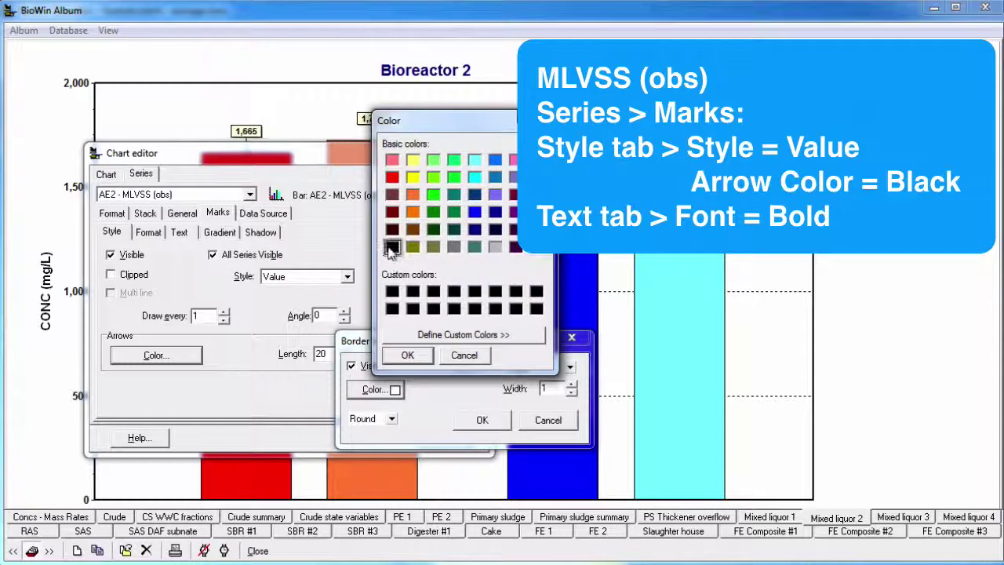
click(406, 357)
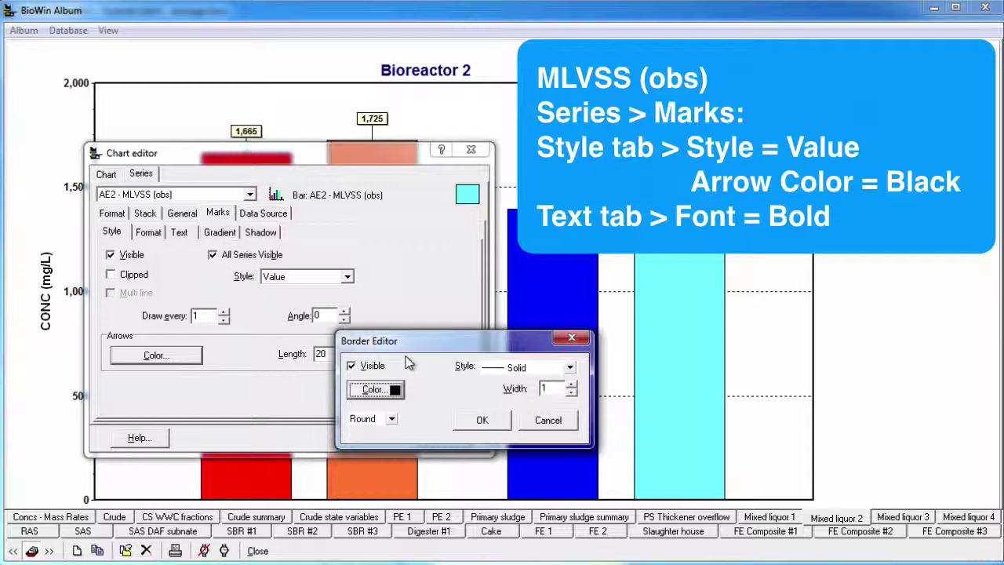
click(467, 423)
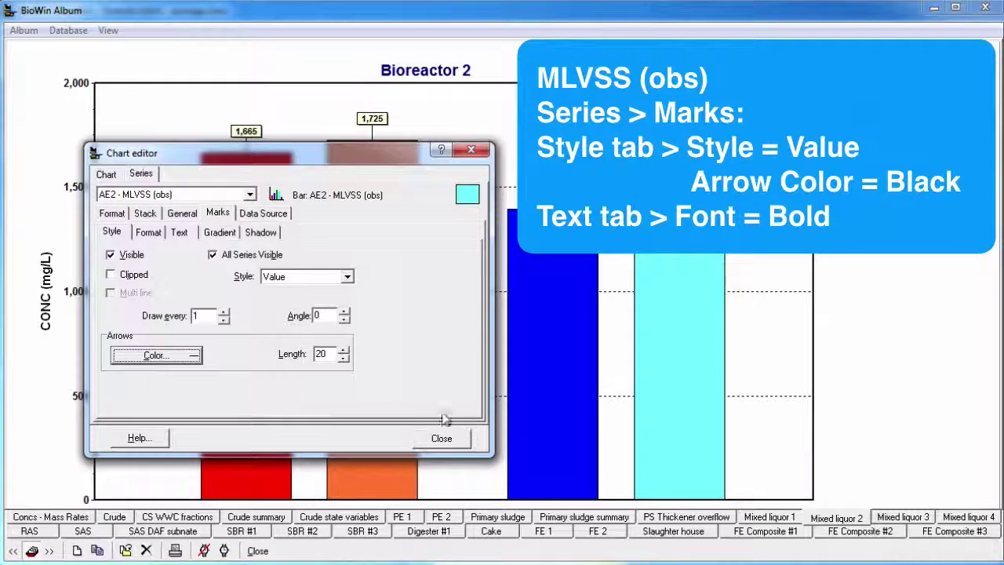
Step: Make the MLVSS value label font bold
click(177, 235)
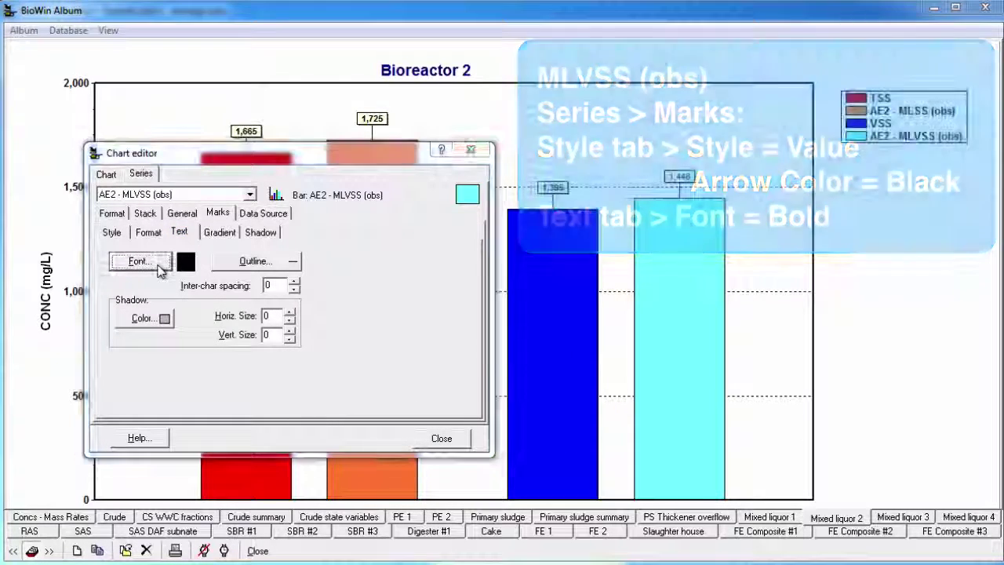
click(130, 264)
click(470, 203)
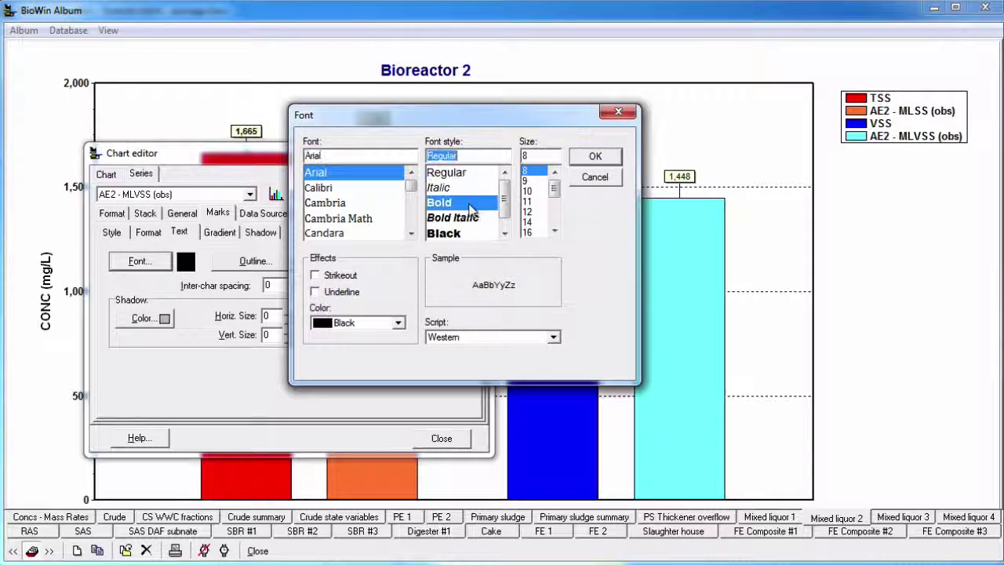
click(584, 160)
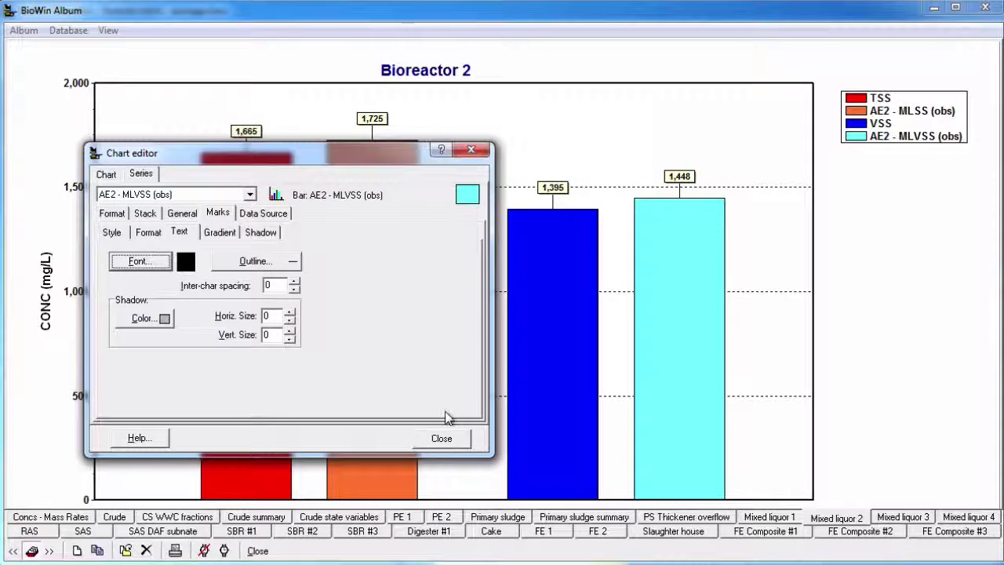
Step: Close the chart editor, showing bars labelled 1,665, 1,725, 1,395 and 1,448
click(444, 438)
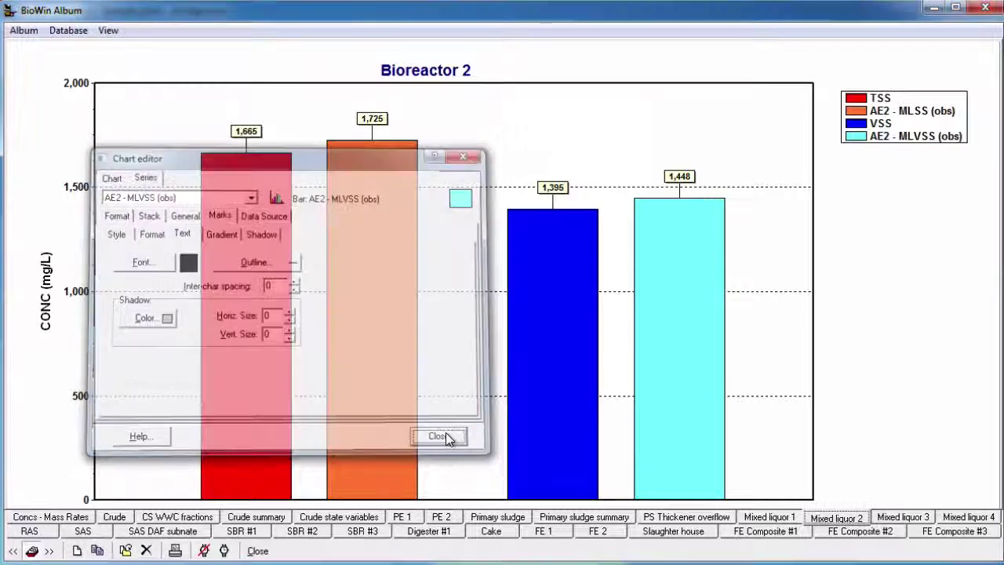